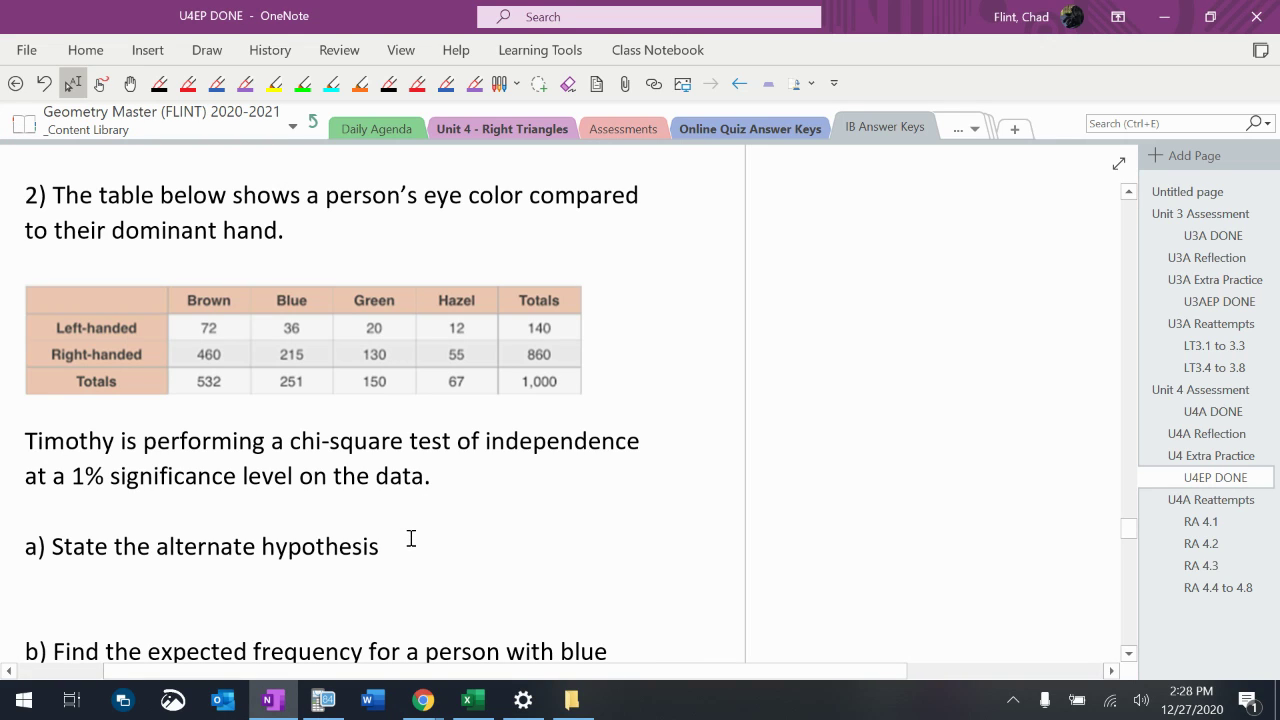
# - Write the answer "Alt hyp is eye color and dominant hand are dependent" beside question a
pyautogui.write('Alt hy')
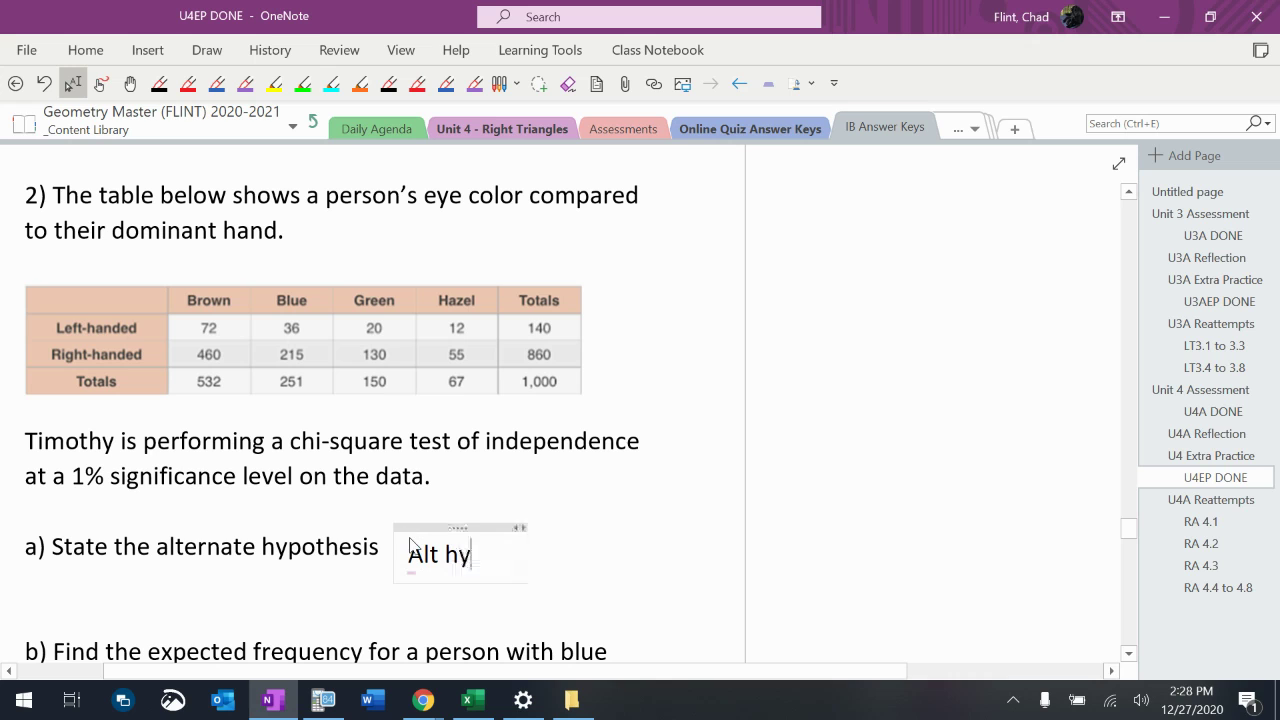
pyautogui.write('p is')
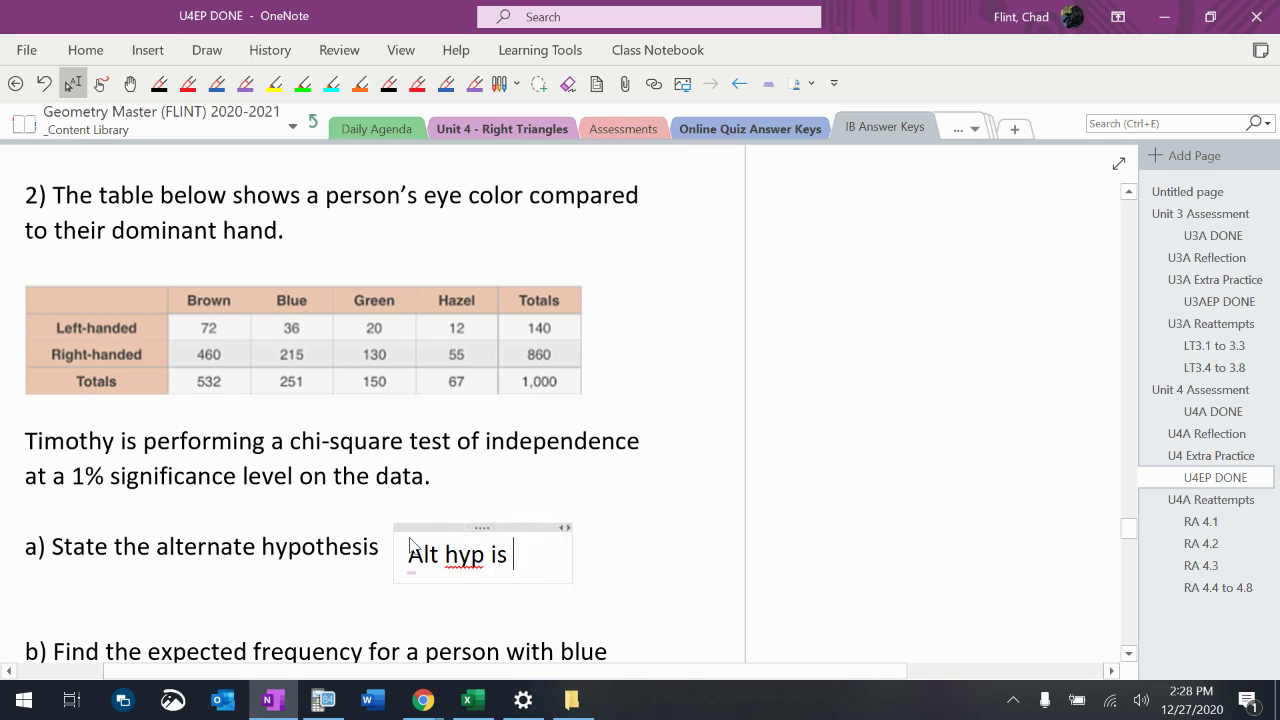
pyautogui.write(' eye color and o')
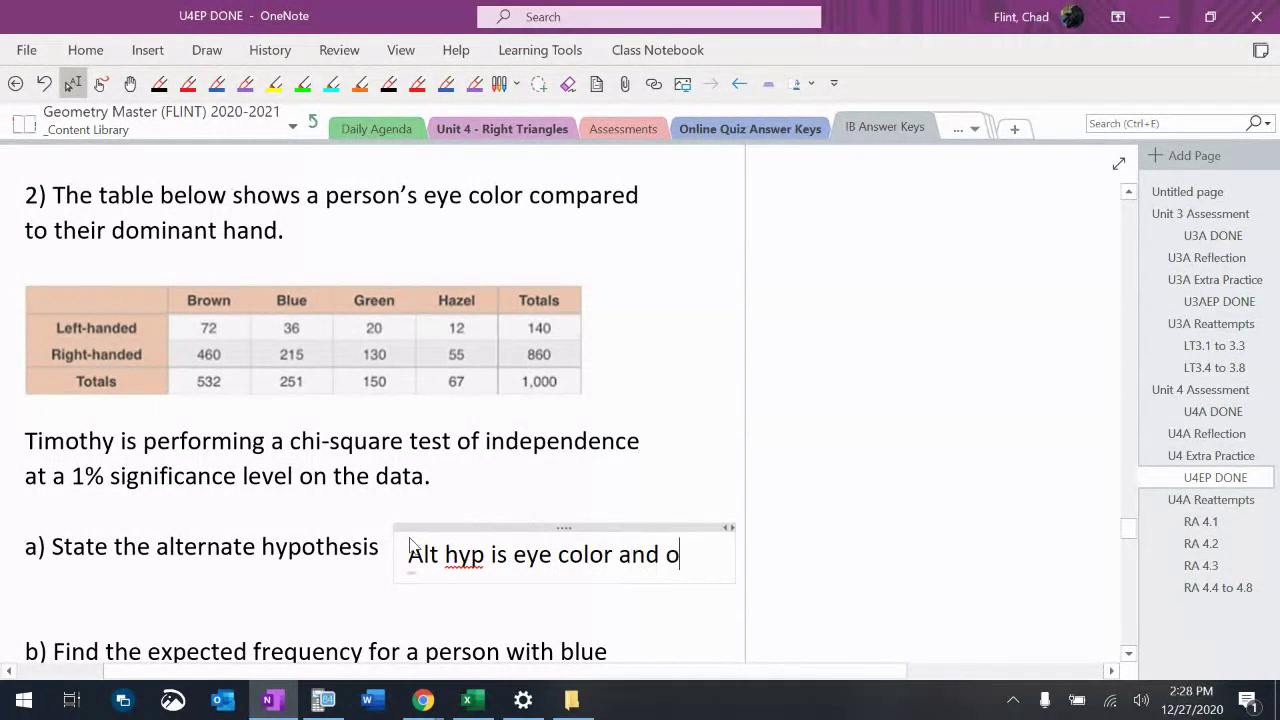
pyautogui.press('BackSpace')
pyautogui.write('domina')
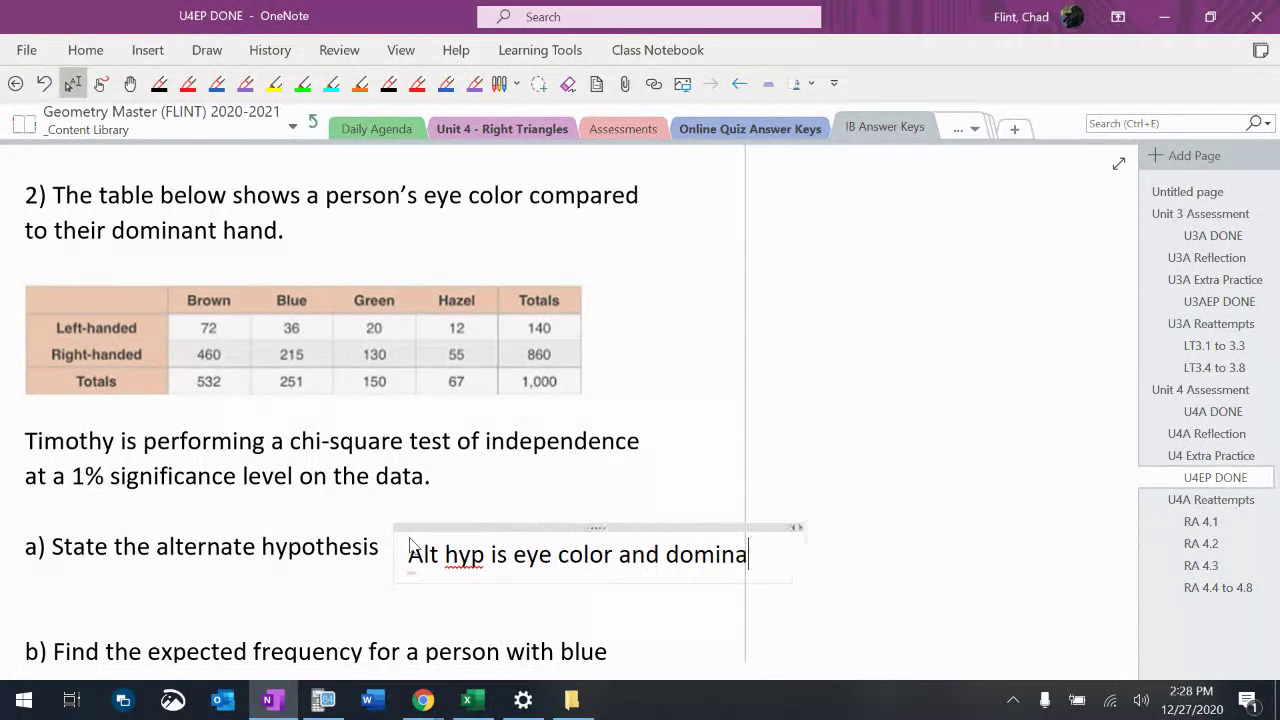
pyautogui.write('nt ha')
pyautogui.press('BackSpace')
pyautogui.write('hand are')
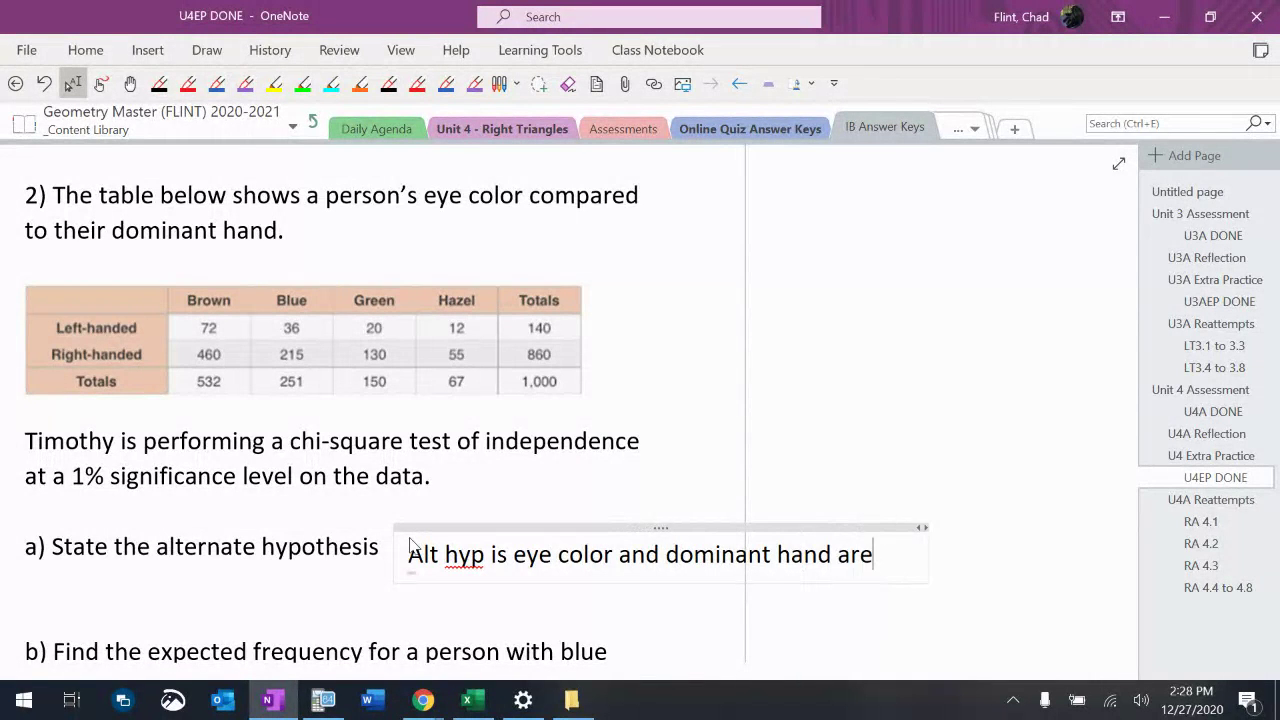
pyautogui.write(' dependent')
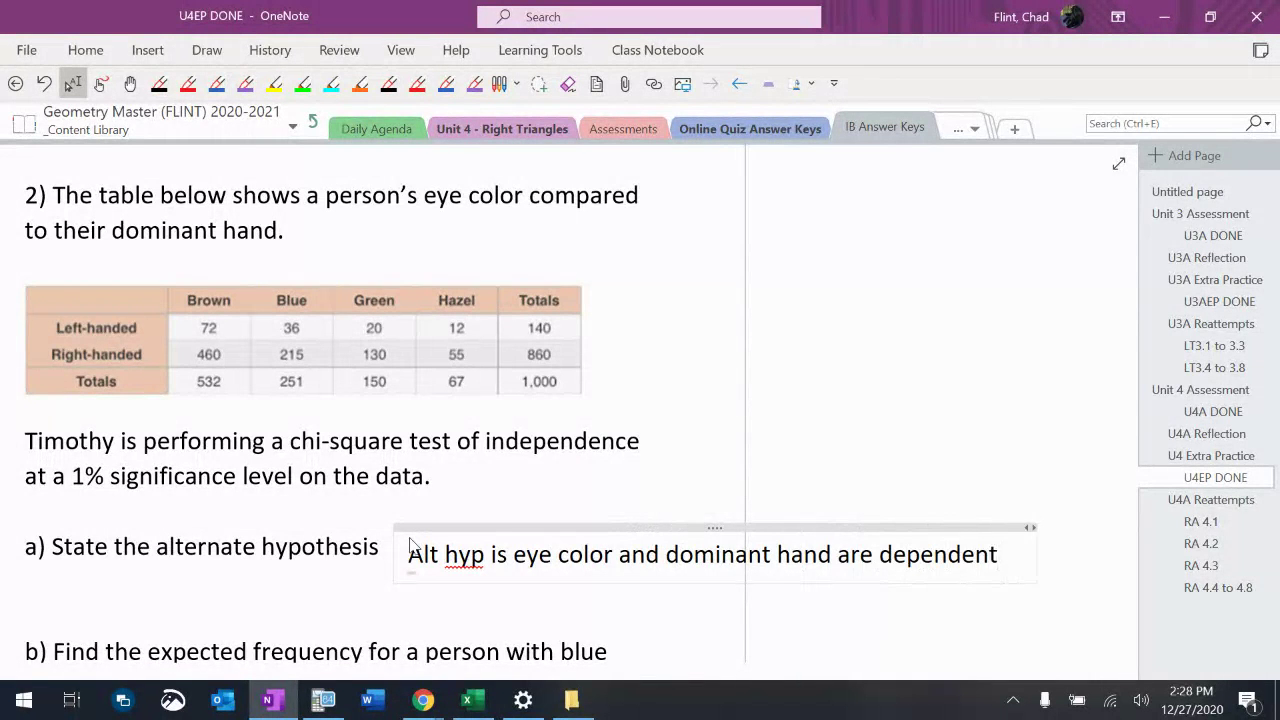
# - Handwrite the fraction 860 · 251 over 1000 in red ink beside question b
pyautogui.scroll(-2, 409, 545)
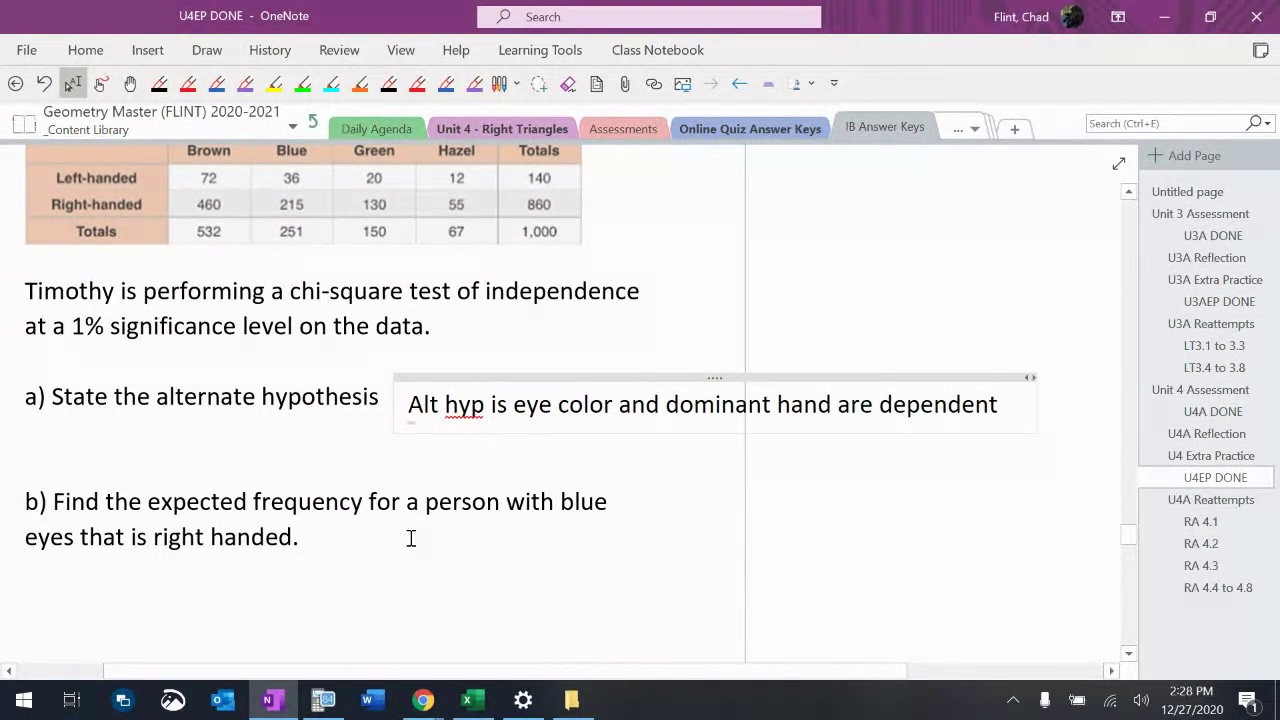
pyautogui.click(188, 84)
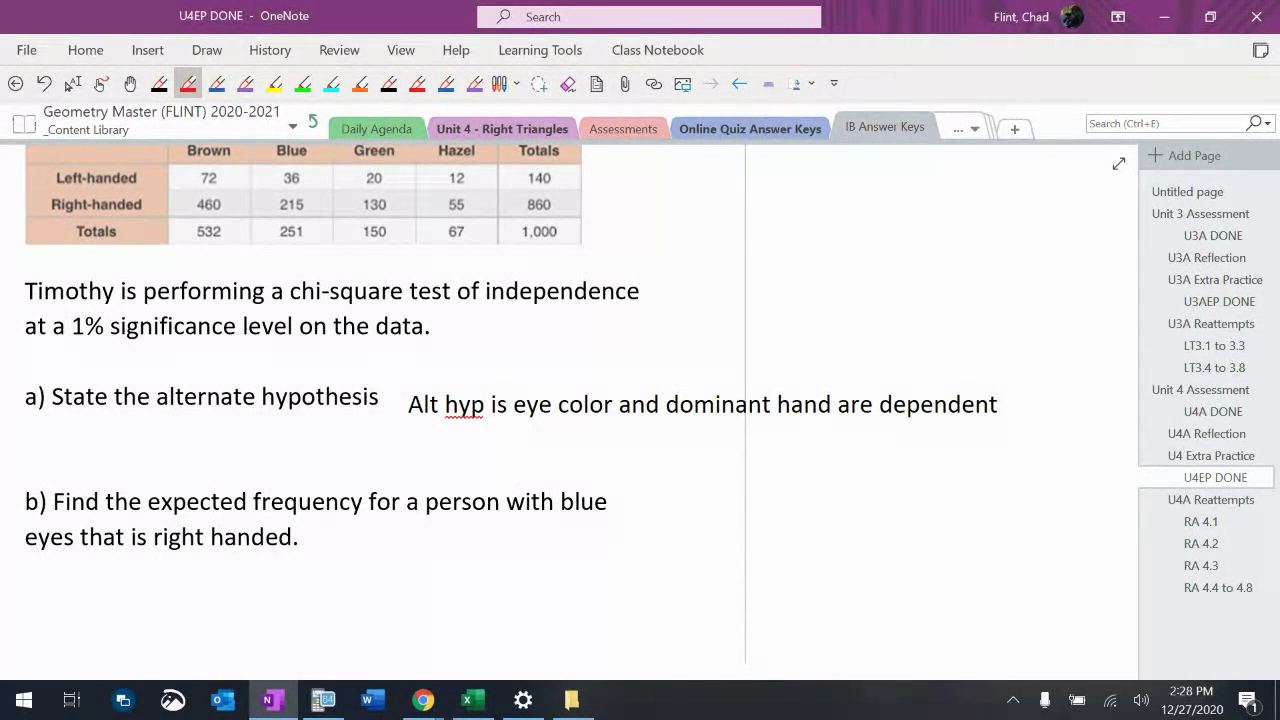
pyautogui.moveTo(642, 508)
pyautogui.mouseDown()
pyautogui.moveTo(660, 556)
pyautogui.moveTo(698, 532)
pyautogui.moveTo(778, 570)
pyautogui.mouseUp()
pyautogui.click(734, 533)
pyautogui.moveTo(806, 498); pyautogui.dragTo(782, 572)
pyautogui.moveTo(820, 490); pyautogui.dragTo(820, 562)
pyautogui.moveTo(658, 605); pyautogui.dragTo(824, 588)
pyautogui.moveTo(702, 608)
pyautogui.mouseDown()
pyautogui.moveTo(704, 654)
pyautogui.moveTo(727, 614)
pyautogui.mouseUp()
pyautogui.moveTo(752, 604)
pyautogui.mouseDown()
pyautogui.moveTo(746, 636)
pyautogui.moveTo(753, 606)
pyautogui.mouseUp()
pyautogui.moveTo(780, 600)
pyautogui.mouseDown()
pyautogui.moveTo(772, 630)
pyautogui.moveTo(782, 602)
pyautogui.mouseUp()
# - Switch to the TI-SmartView calculator and evaluate 860*251/1000
pyautogui.click(323, 700)
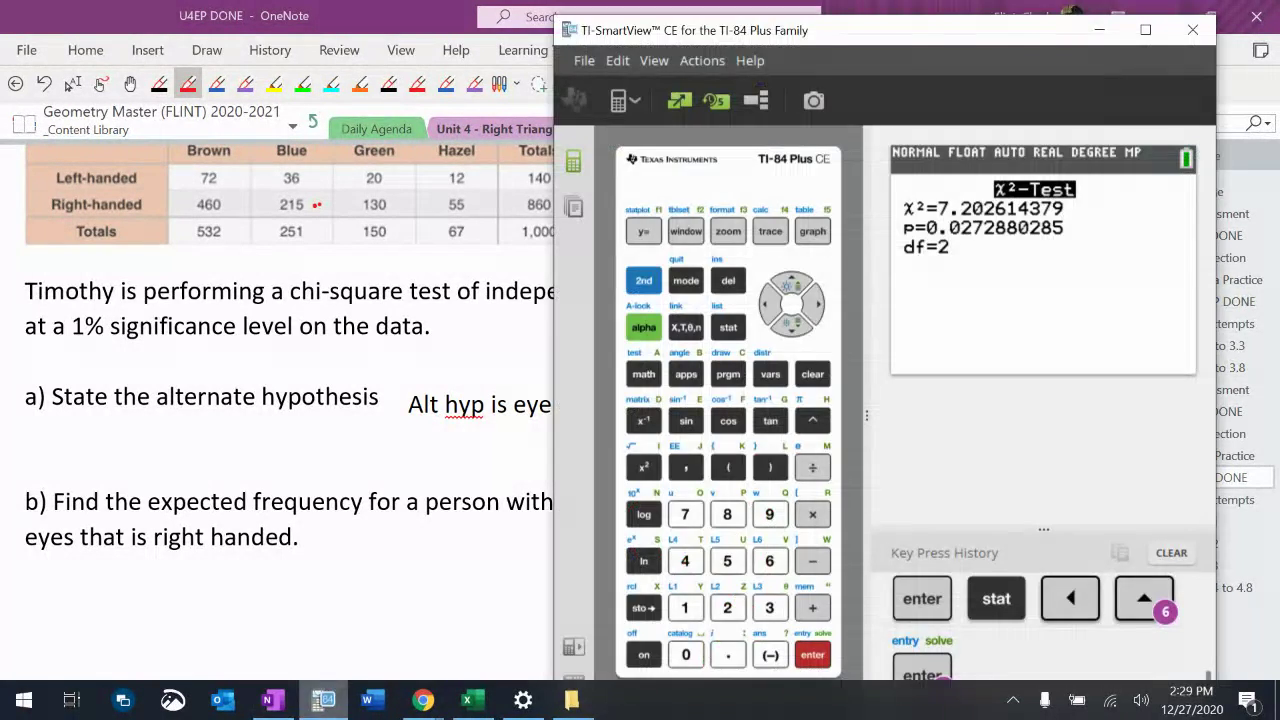
pyautogui.write('860')
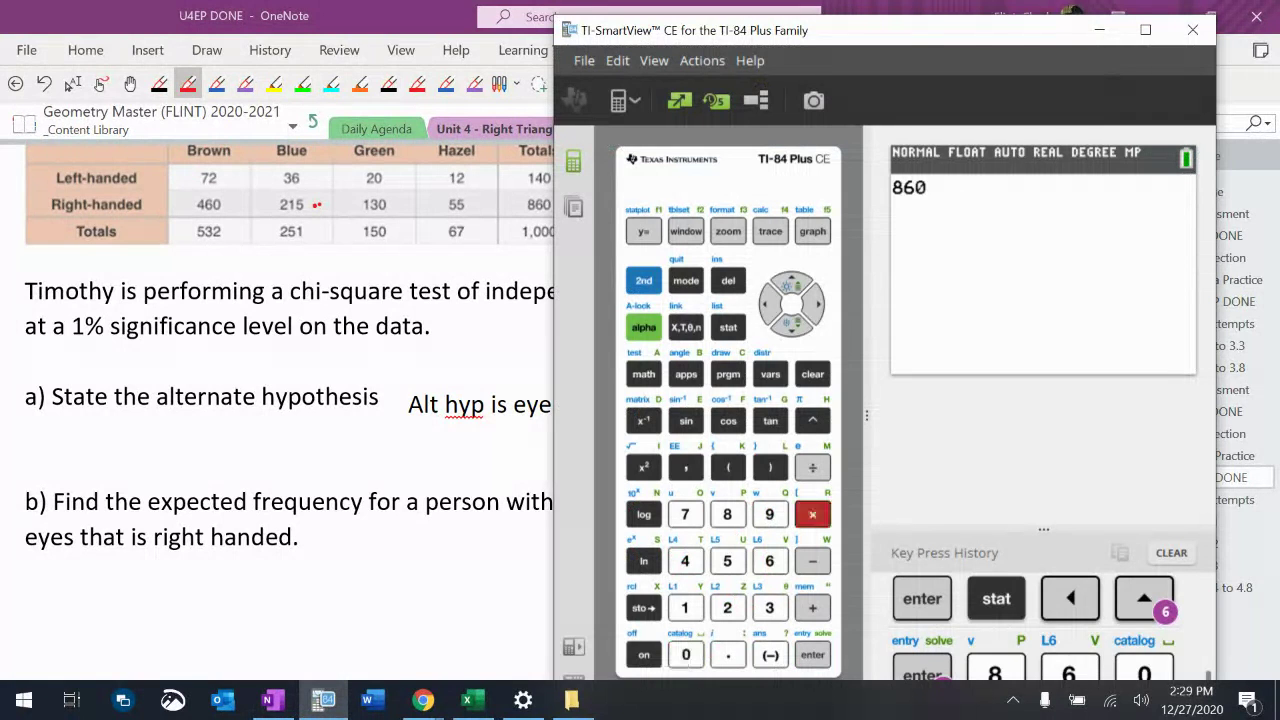
pyautogui.write('*251/')
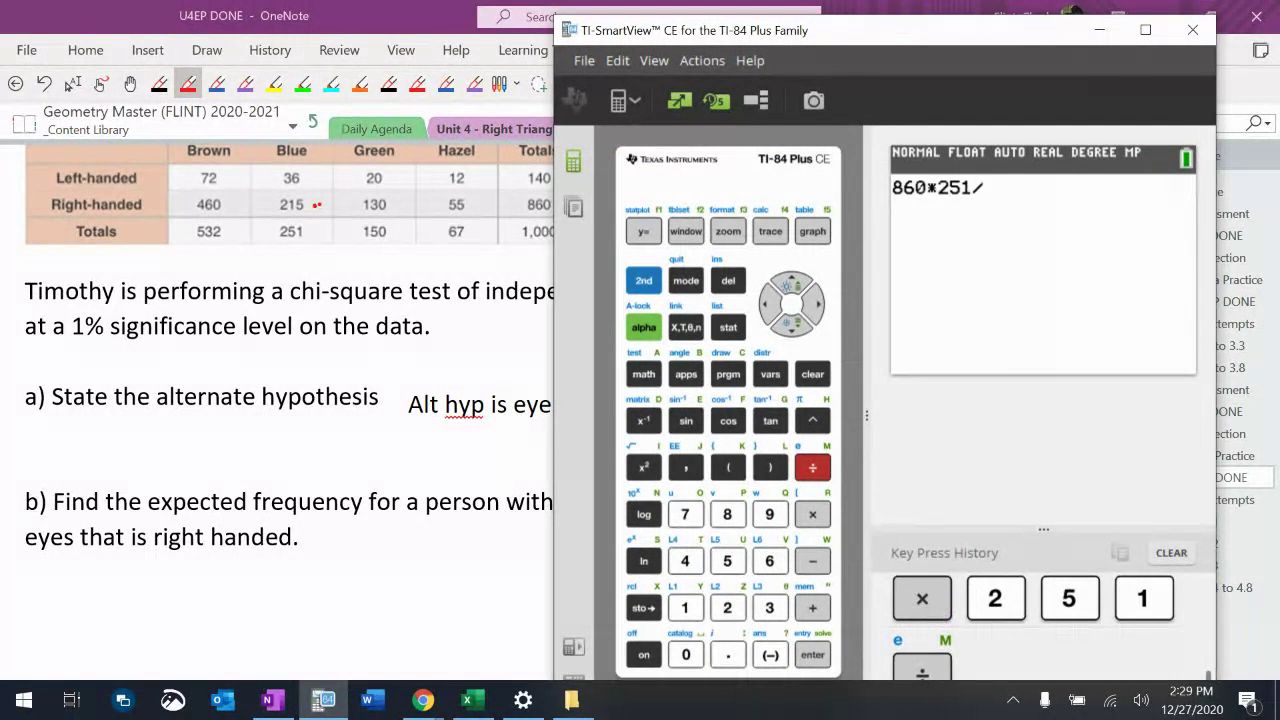
pyautogui.write('1000')
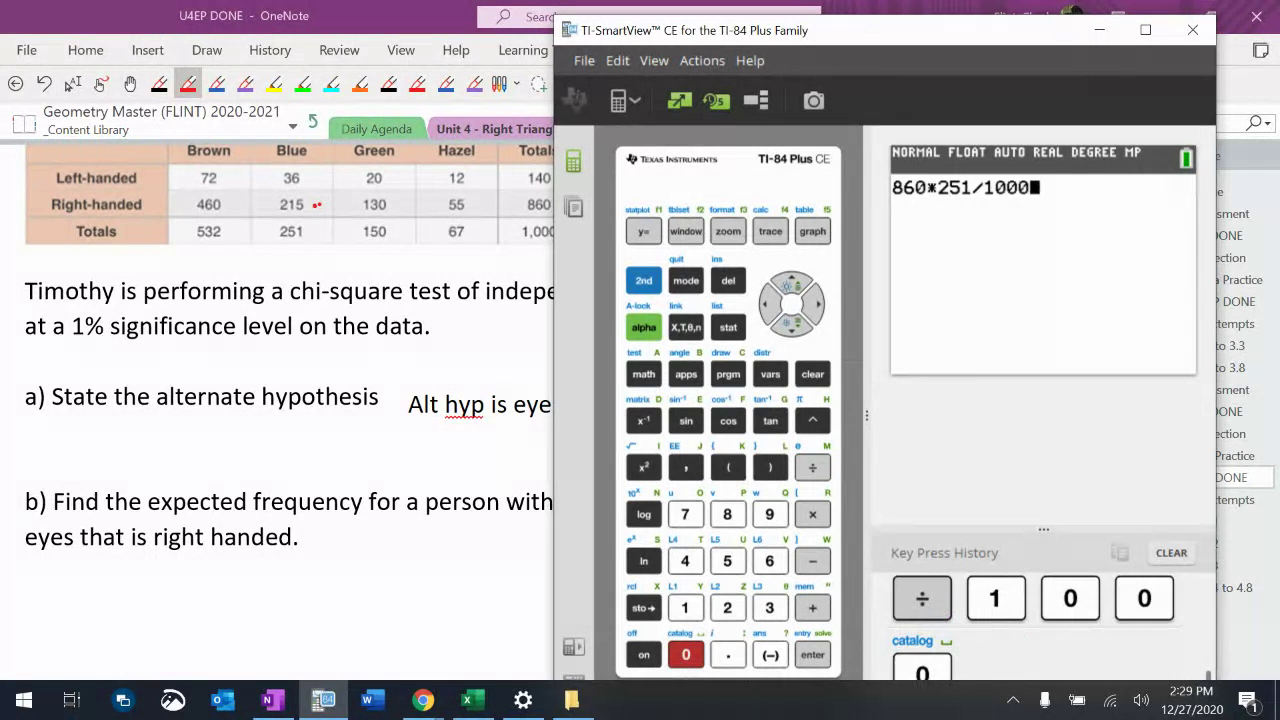
pyautogui.press('Return')
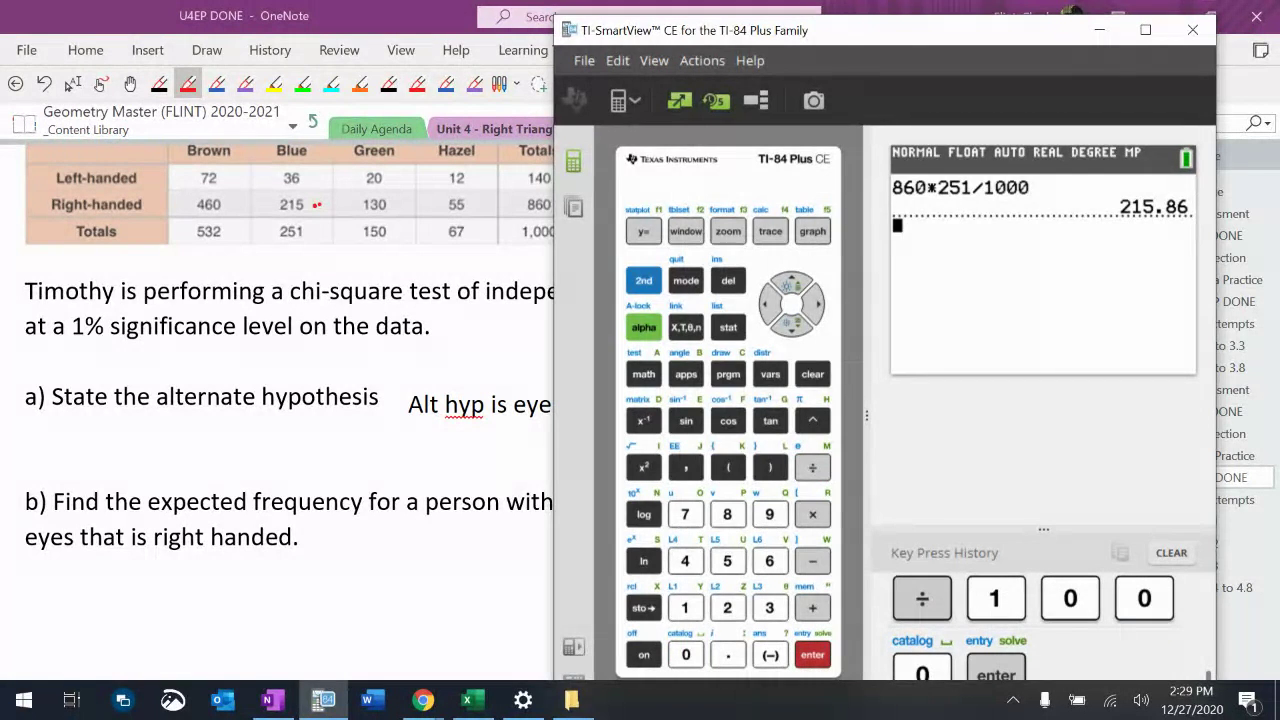
# - Return to the OneNote page and handwrite "= 216" in red after the fraction, circling the 216
pyautogui.hotkey('alt', 'Tab')
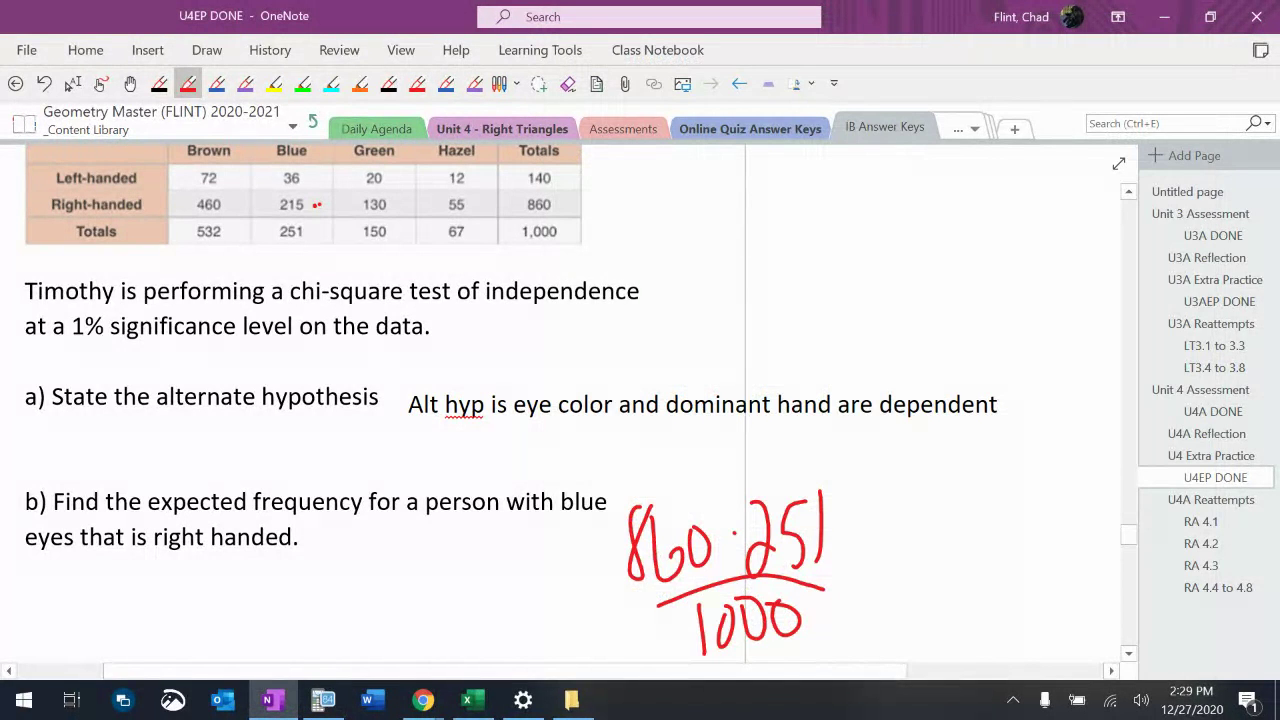
pyautogui.moveTo(850, 450); pyautogui.dragTo(706, 335)
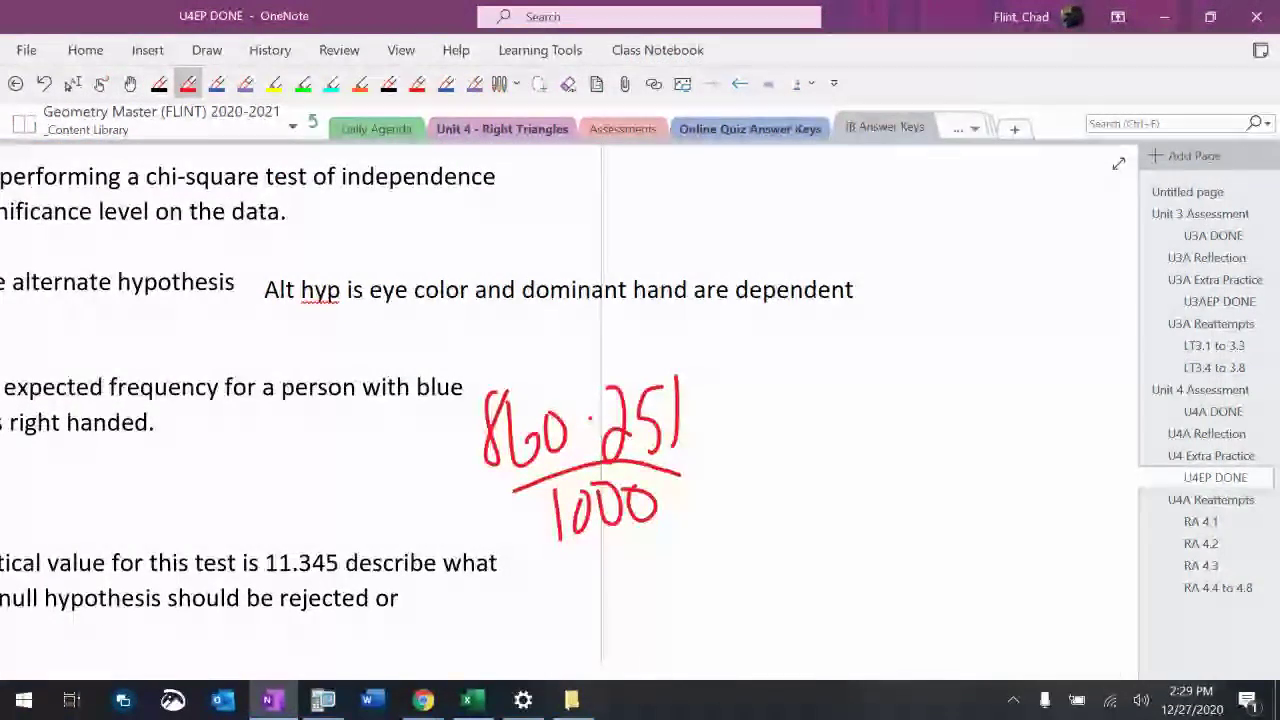
pyautogui.moveTo(721, 455); pyautogui.dragTo(740, 449)
pyautogui.moveTo(727, 479); pyautogui.dragTo(746, 466)
pyautogui.moveTo(790, 422); pyautogui.dragTo(822, 487)
pyautogui.moveTo(842, 420); pyautogui.dragTo(839, 478)
pyautogui.moveTo(872, 420); pyautogui.dragTo(860, 452)
pyautogui.moveTo(826, 386); pyautogui.dragTo(806, 386)
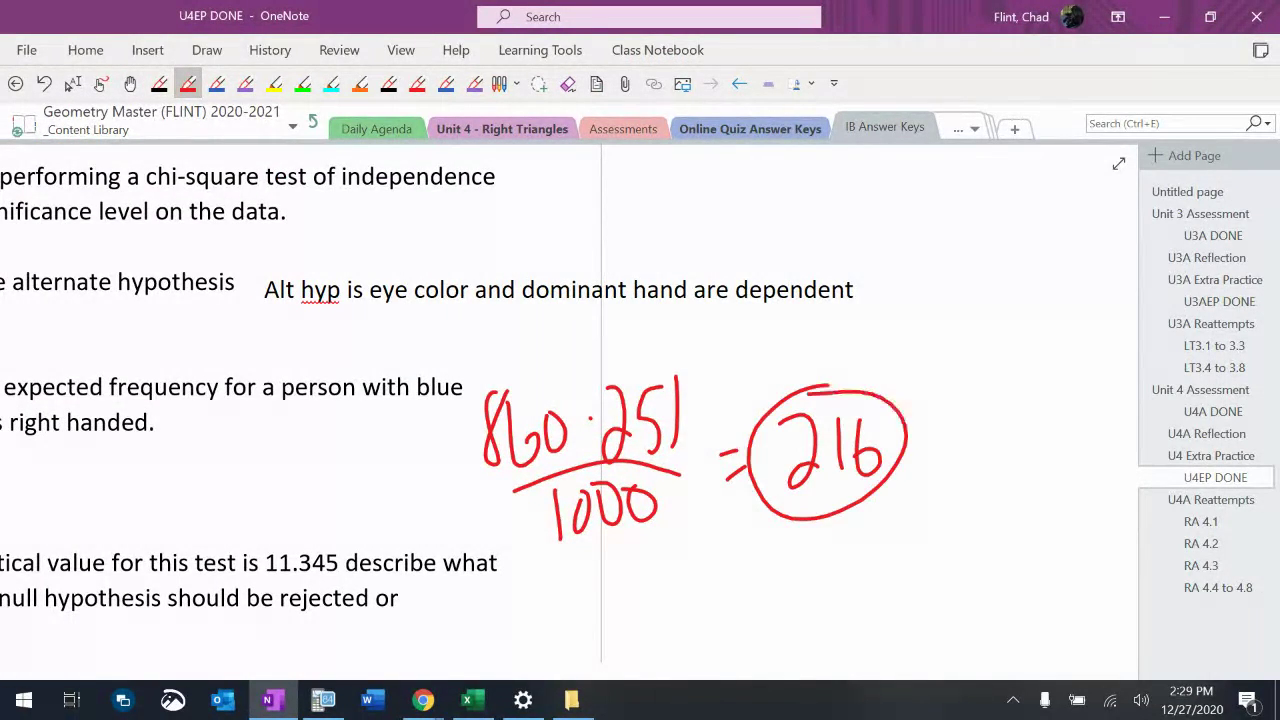
# - Write "If chi-square value is less than 11.345 your accept null hyp" in a new text box beside question c
pyautogui.click(743, 540)
pyautogui.moveTo(743, 540); pyautogui.dragTo(827, 362)
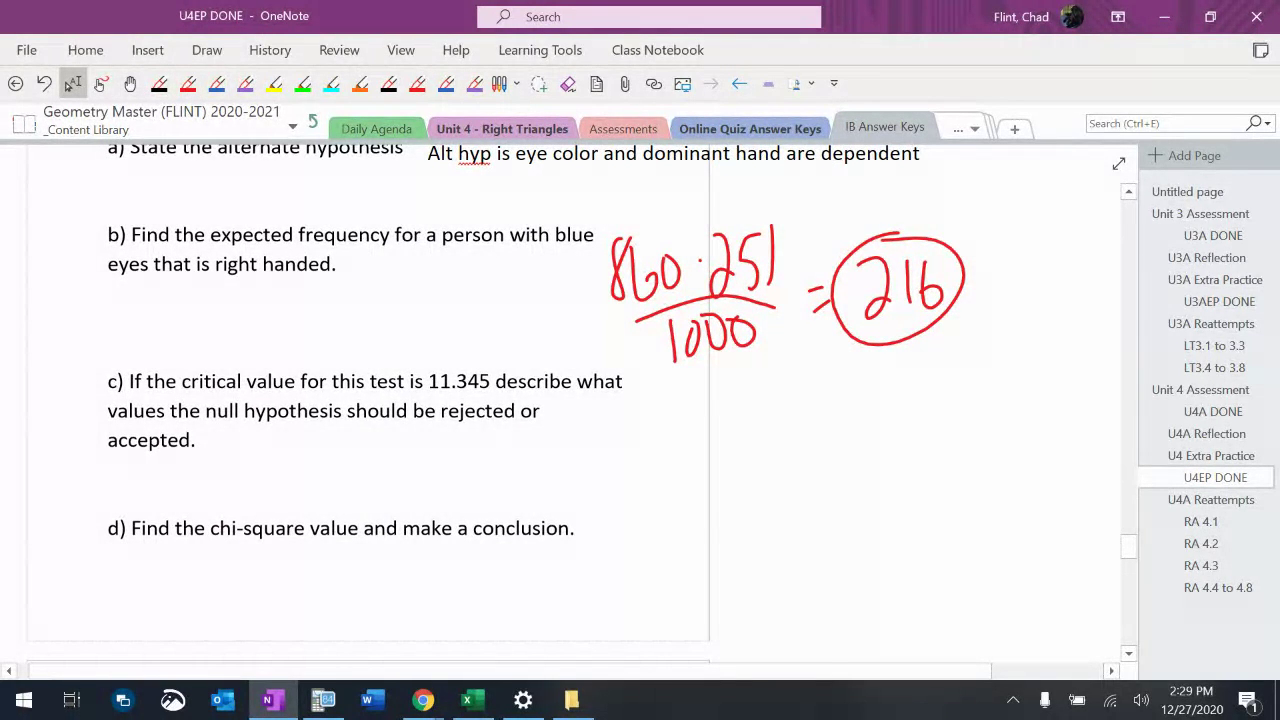
pyautogui.click(601, 430)
pyautogui.write('If ')
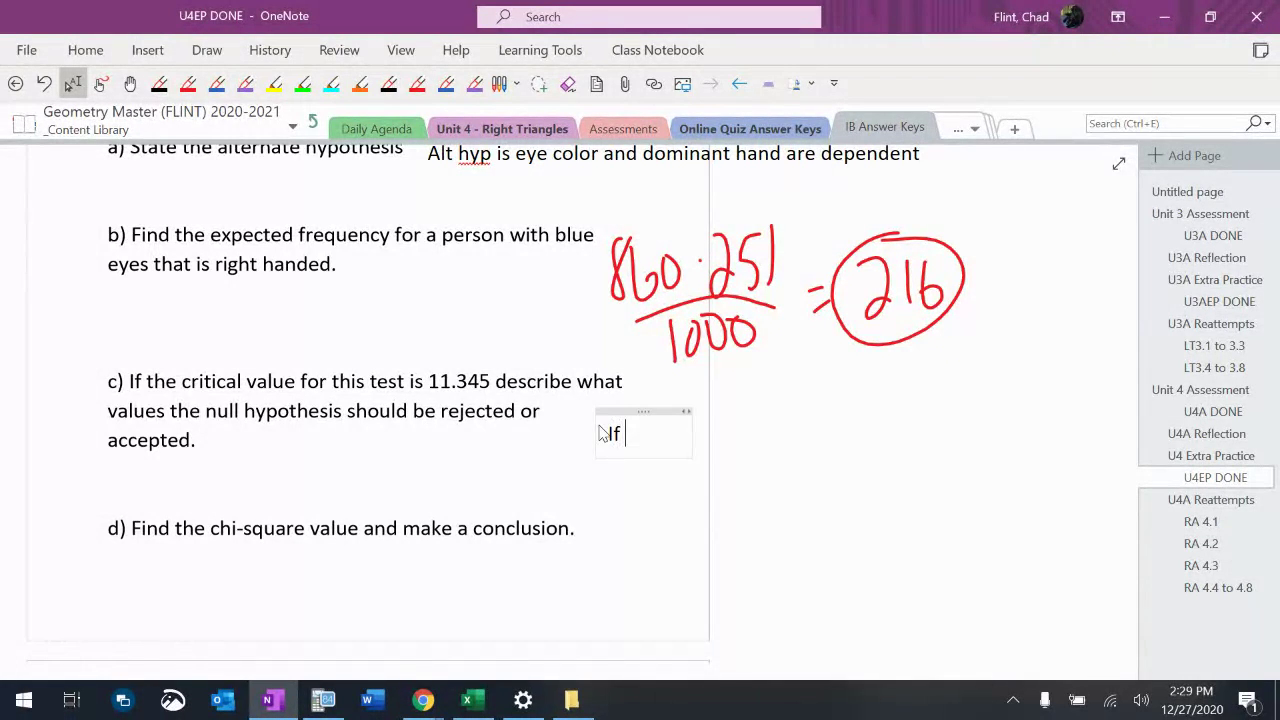
pyautogui.write('chi-sq')
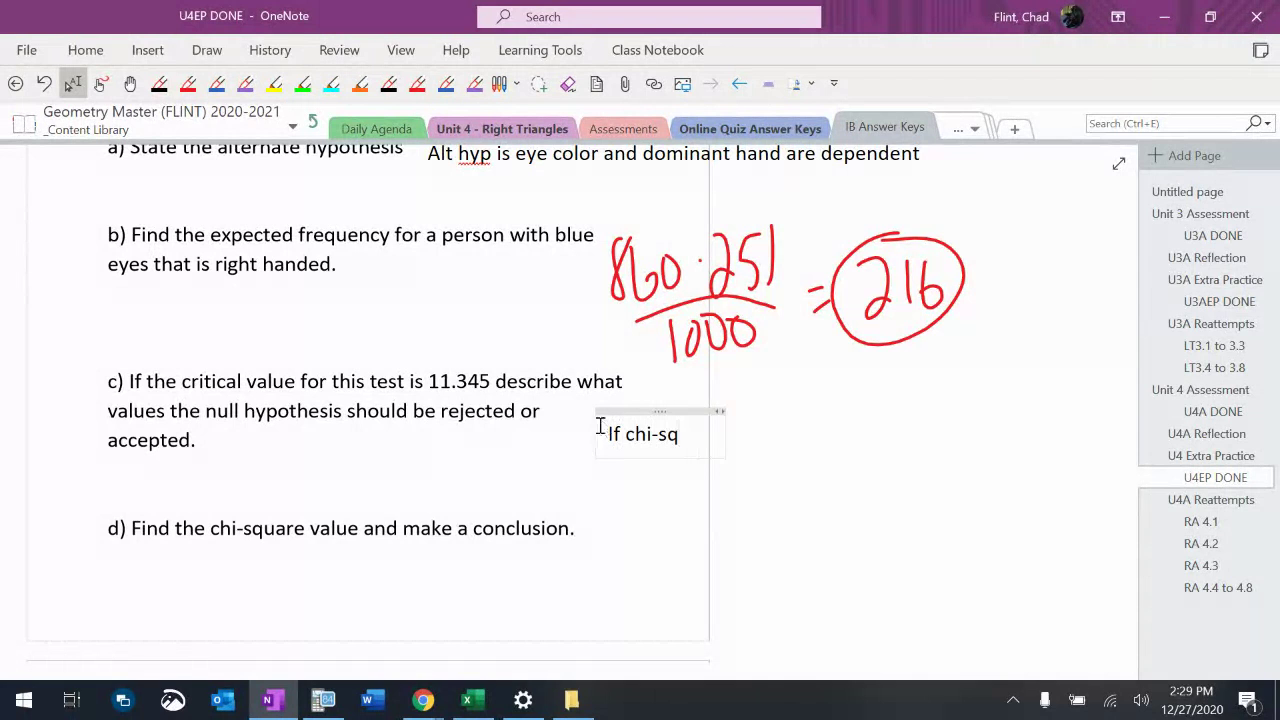
pyautogui.write('uare value is ')
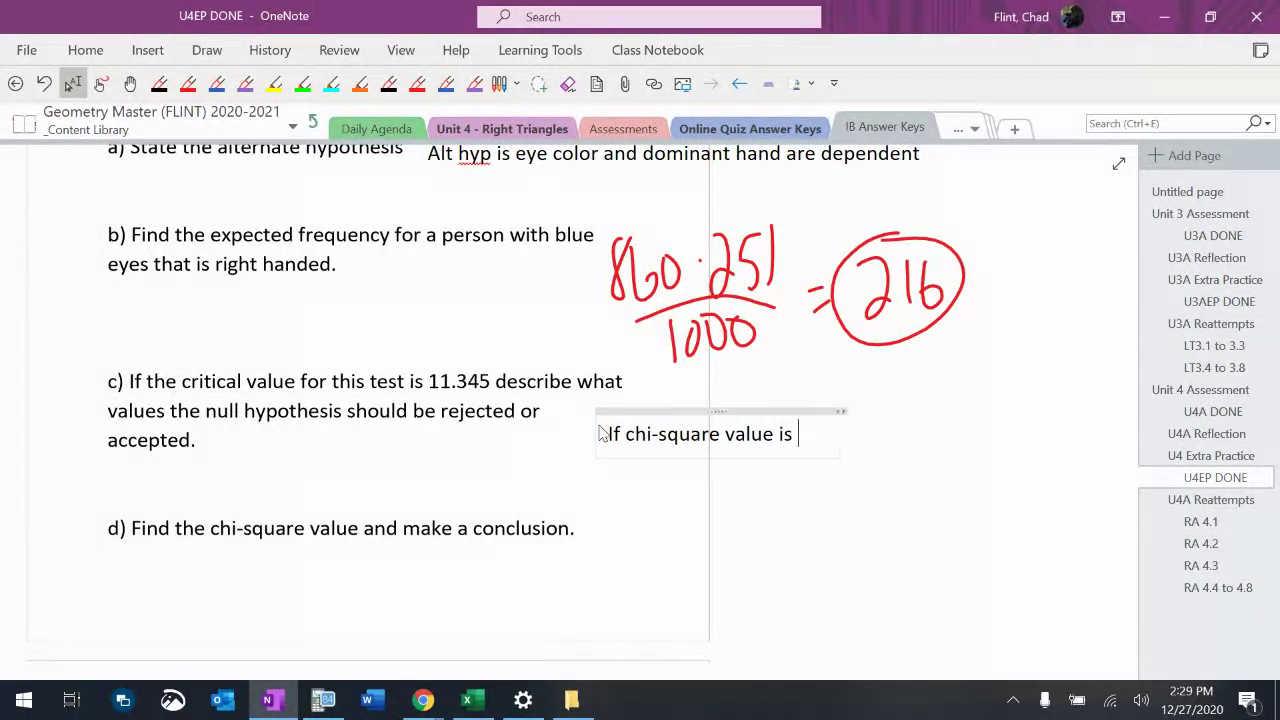
pyautogui.write('less than 11.')
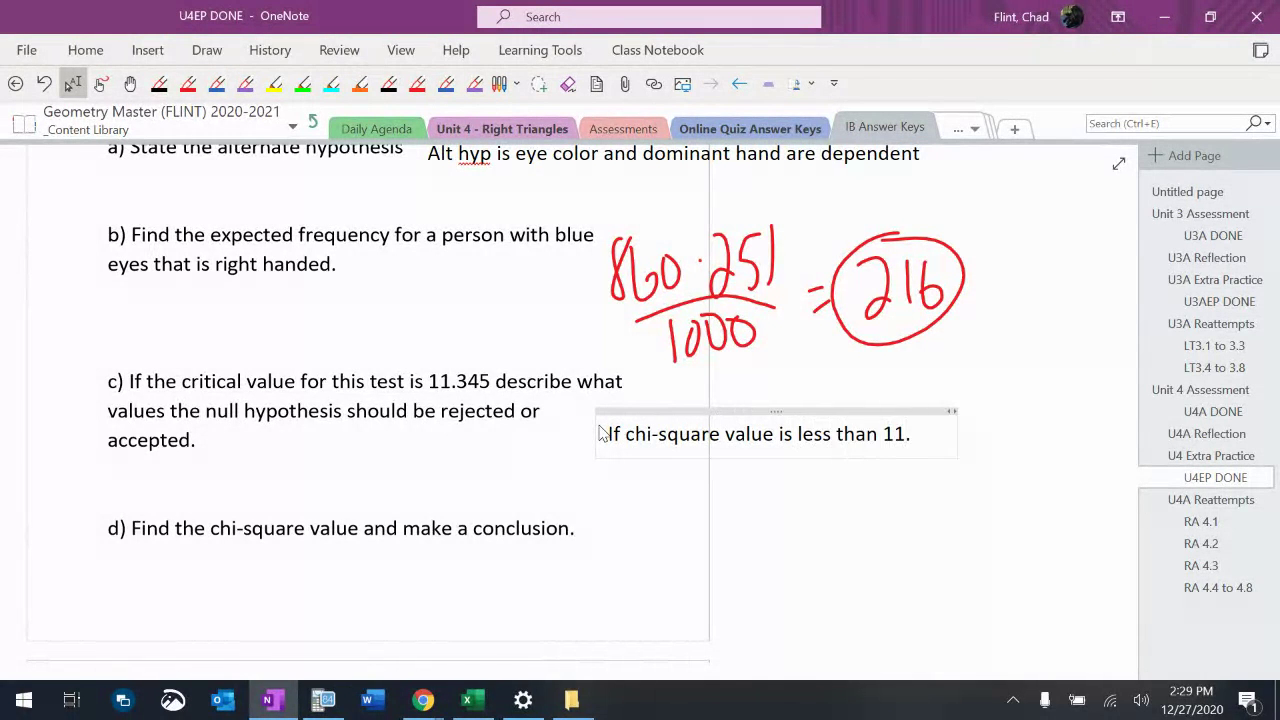
pyautogui.write('345 your accept null ')
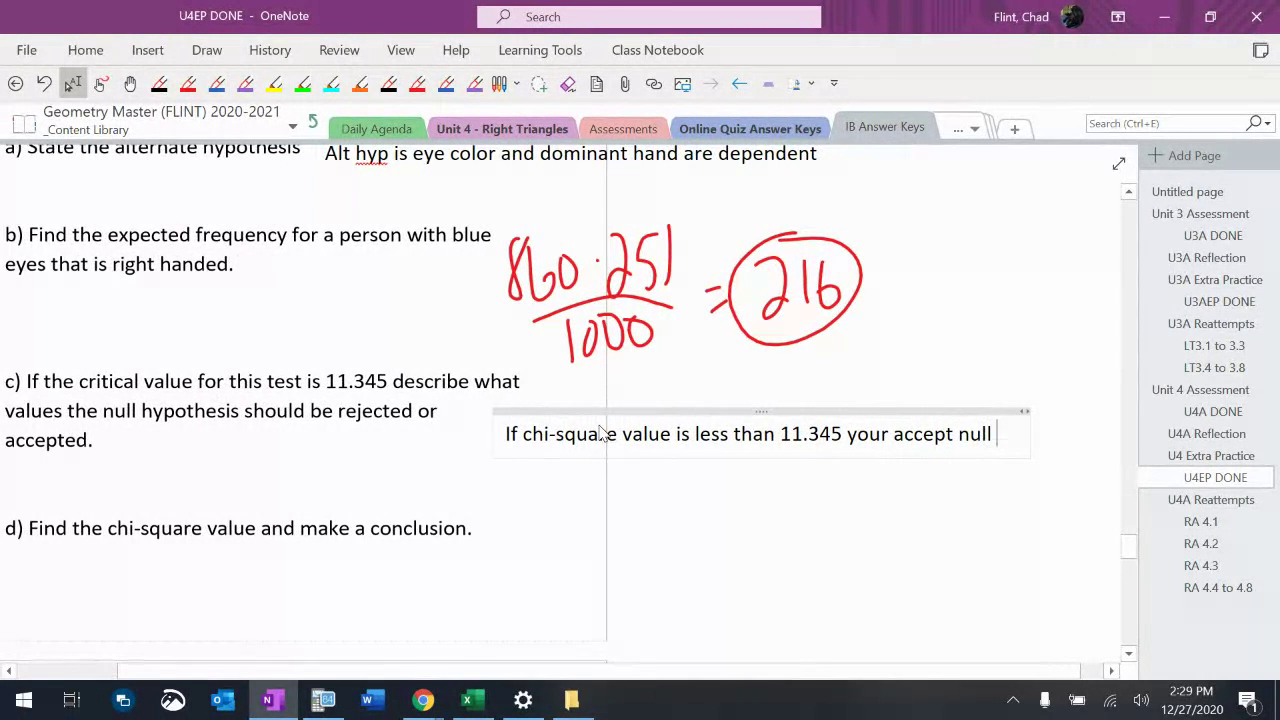
pyautogui.write('hyp and if chi')
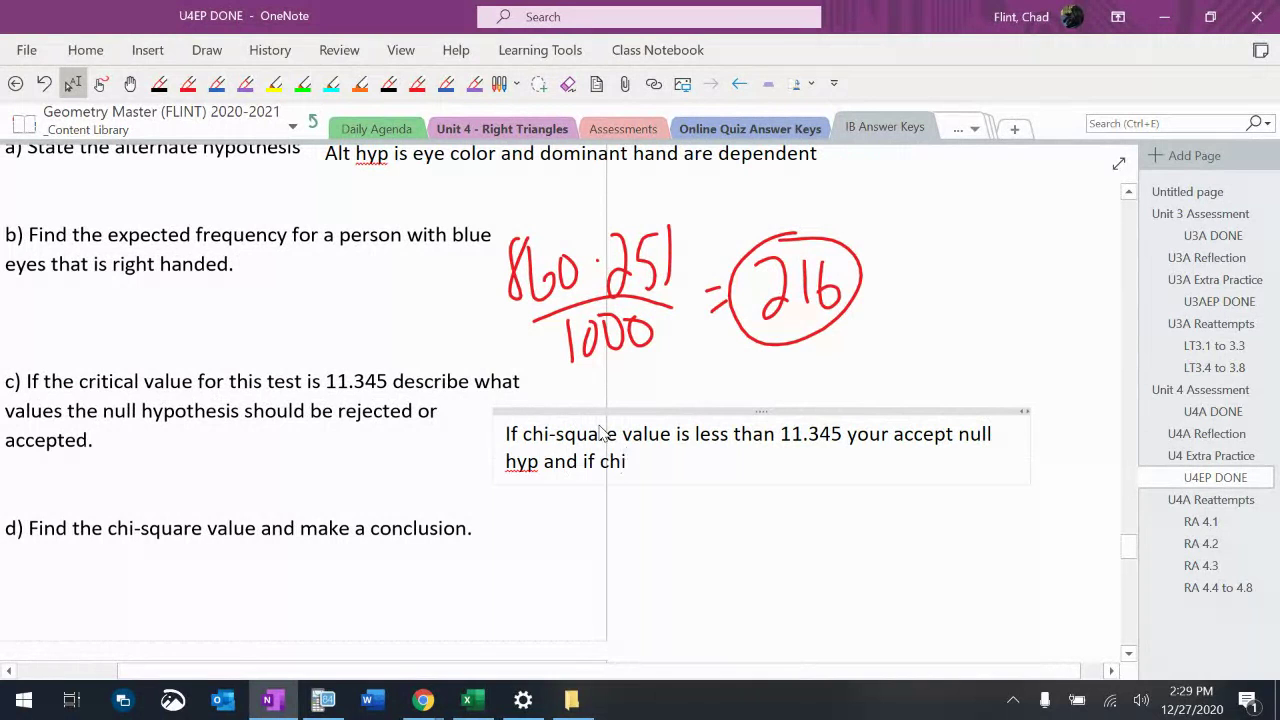
pyautogui.write('-square value is')
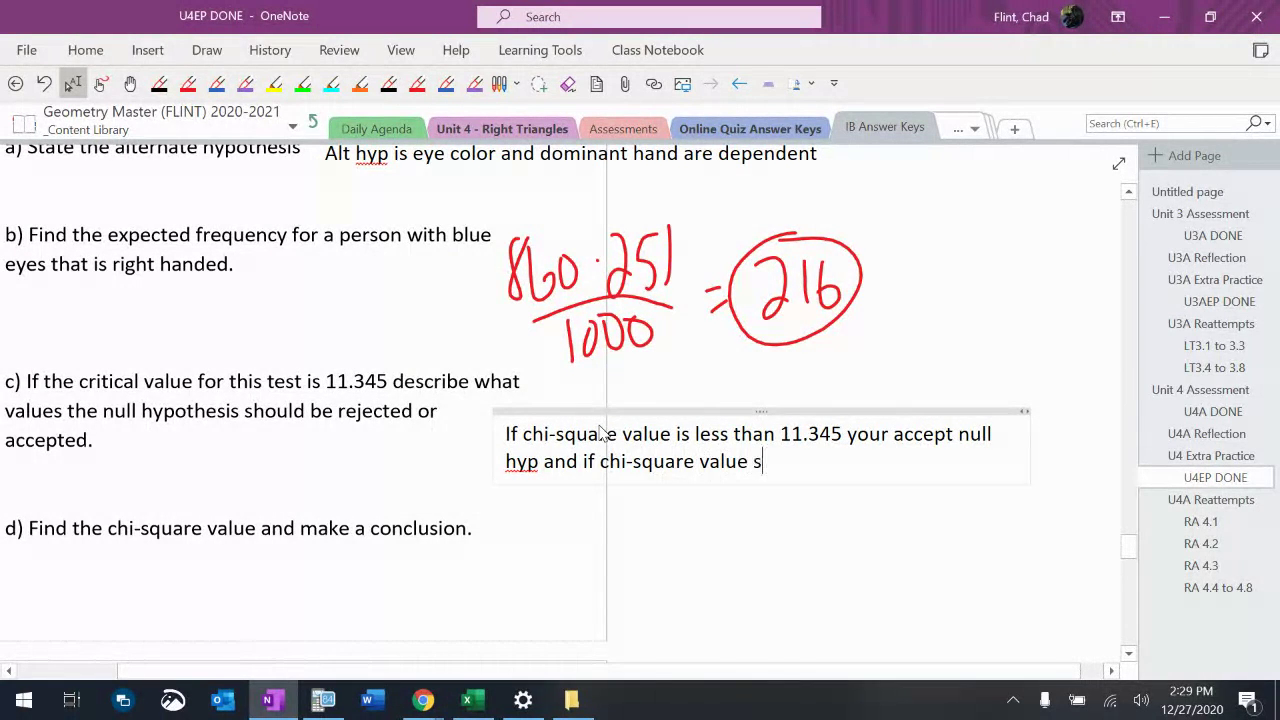
# - Extend the question c answer with "and if chi-square value is more than 11.345 your reject null hyp"
pyautogui.press('BackSpace')
pyautogui.write('is more than 11')
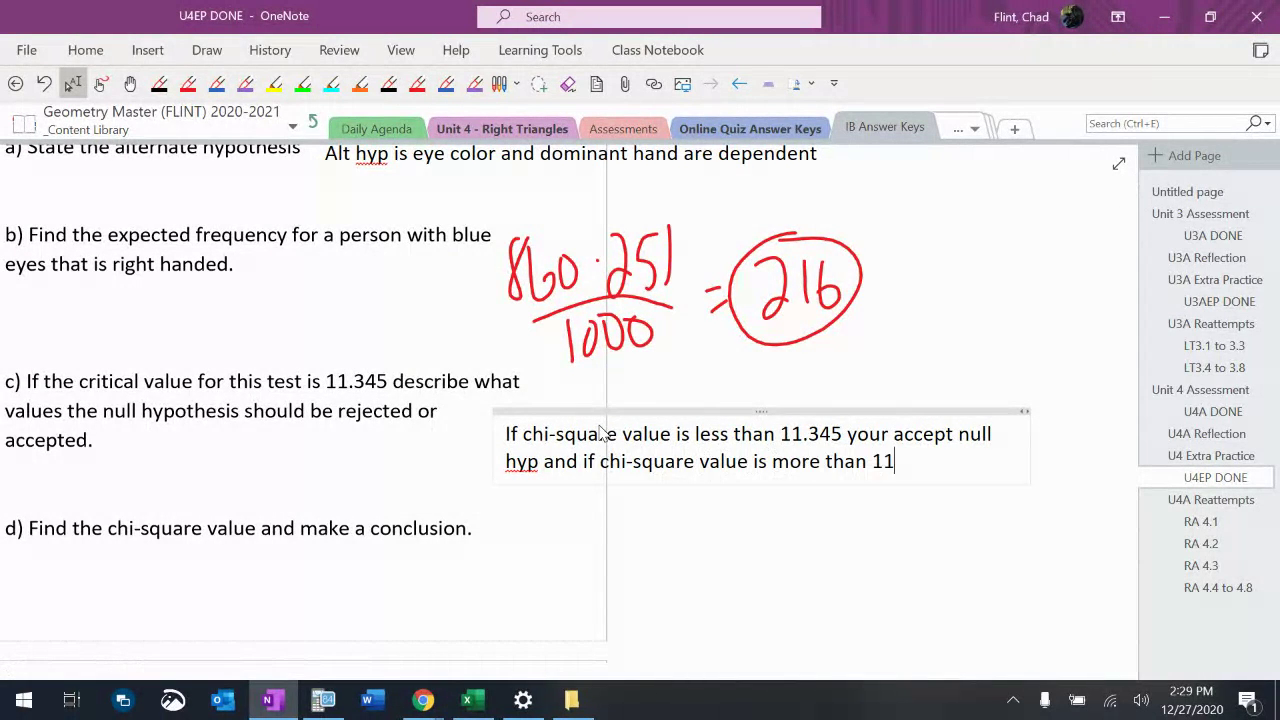
pyautogui.write('.345 your reject null hyp')
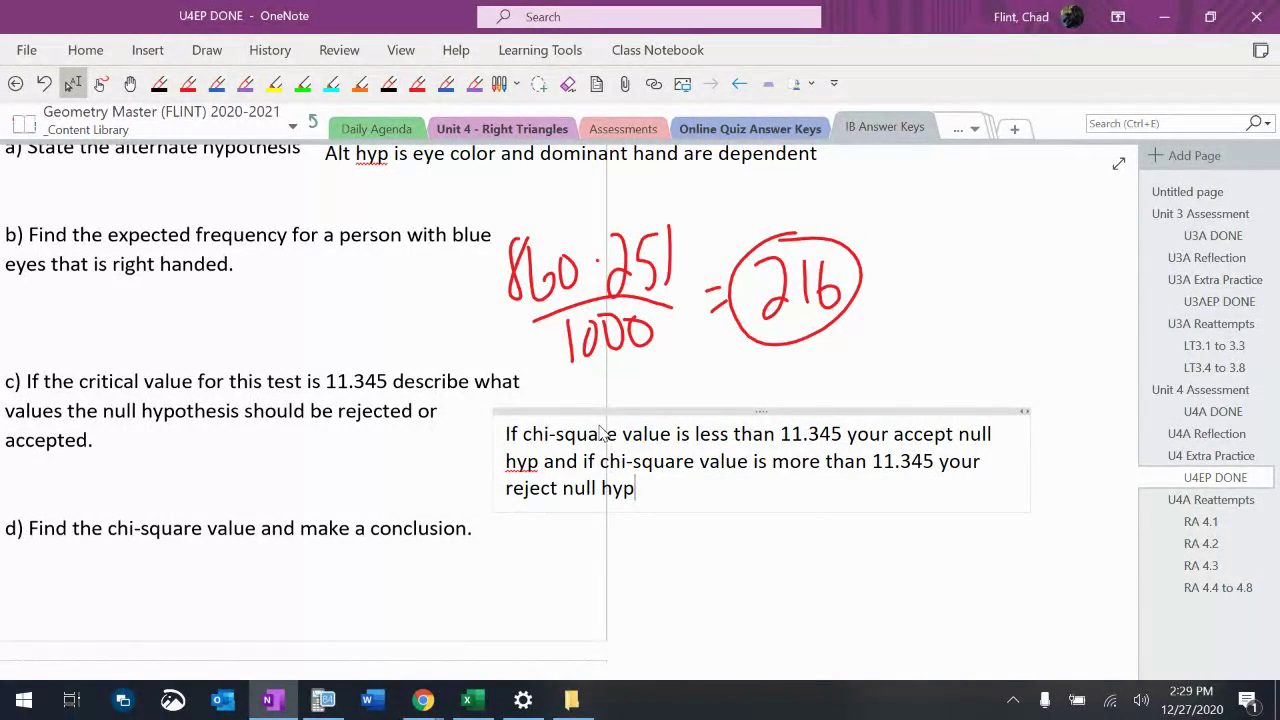
# - Bring up the TI-SmartView calculator beside the data table and resize matrix [A] to 2×4 in the matrix editor
pyautogui.scroll(3, 602, 432)
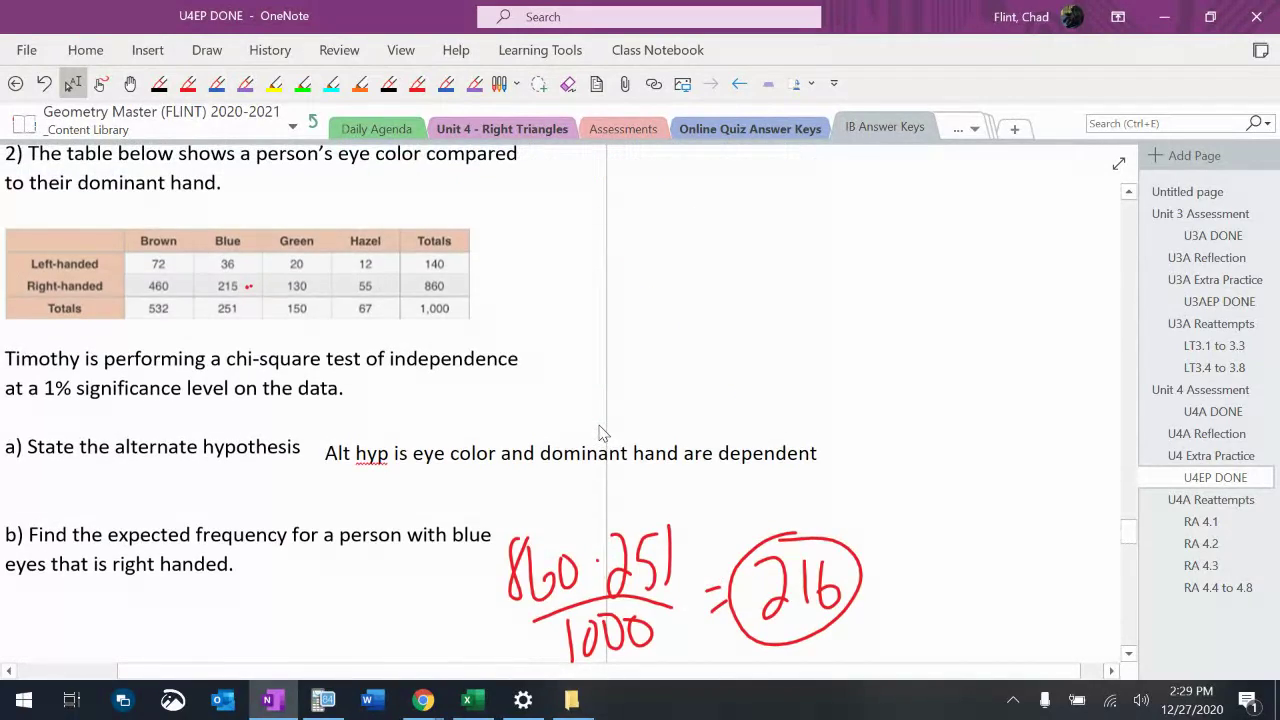
pyautogui.keyDown('ctrl'); pyautogui.scroll(5, 602, 432); pyautogui.keyUp('ctrl')
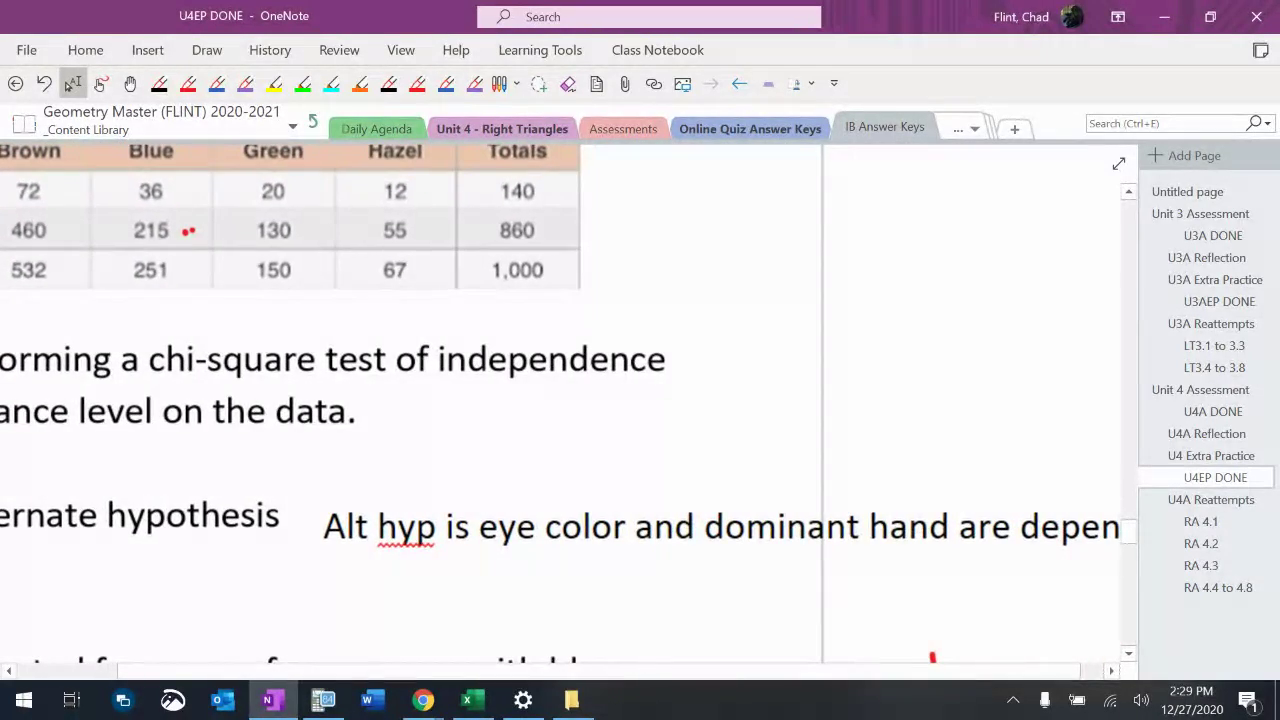
pyautogui.hotkey('alt', 'Tab')
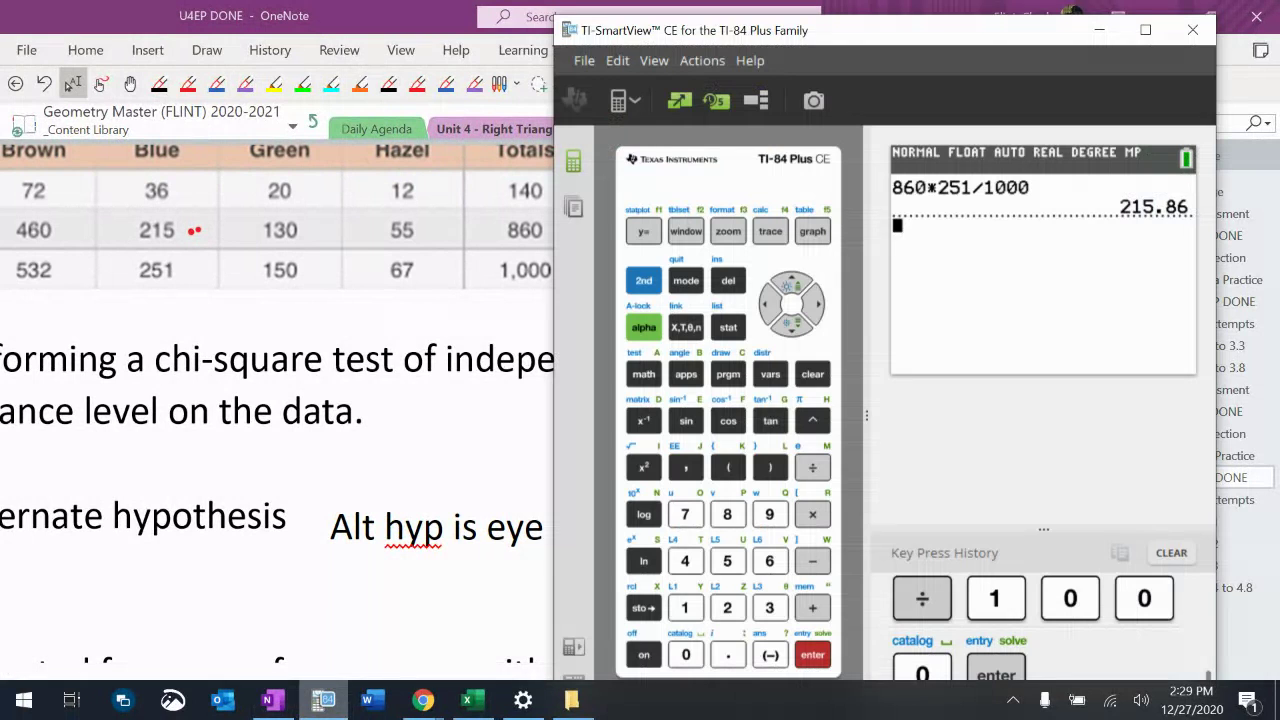
pyautogui.click(644, 281)
pyautogui.click(644, 420)
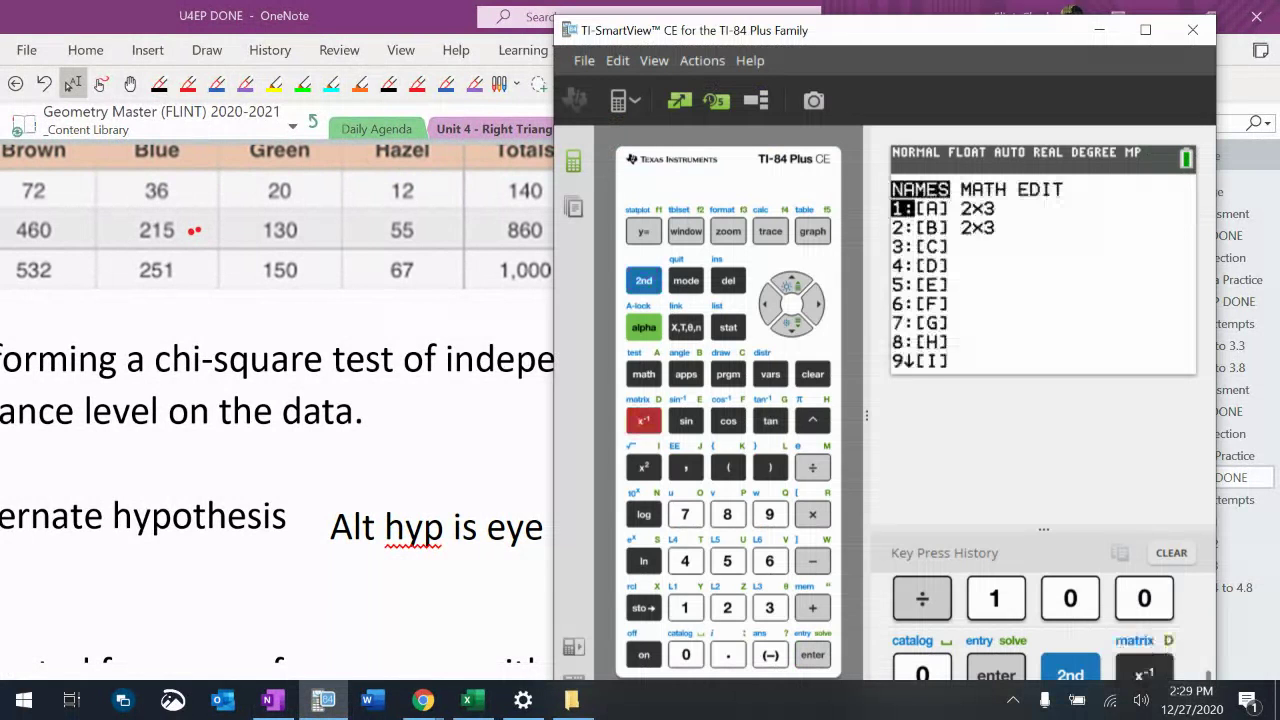
pyautogui.press('Right')
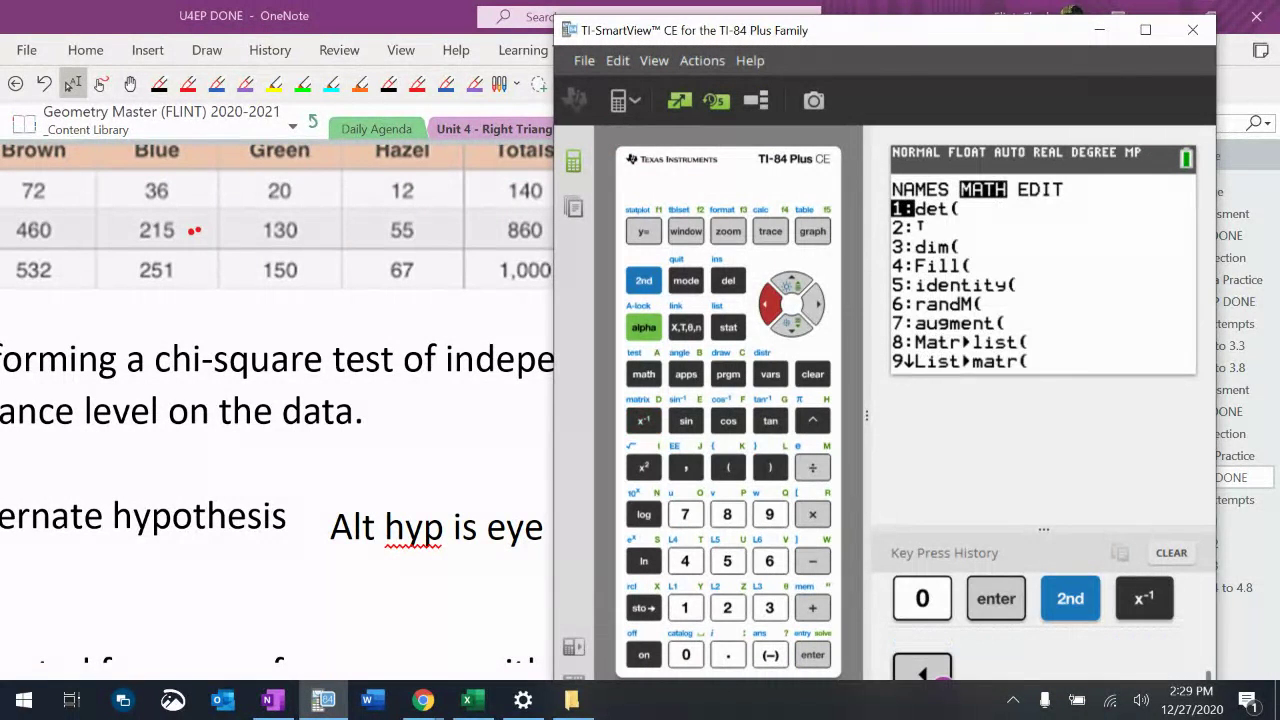
pyautogui.press('Right')
pyautogui.press('Return')
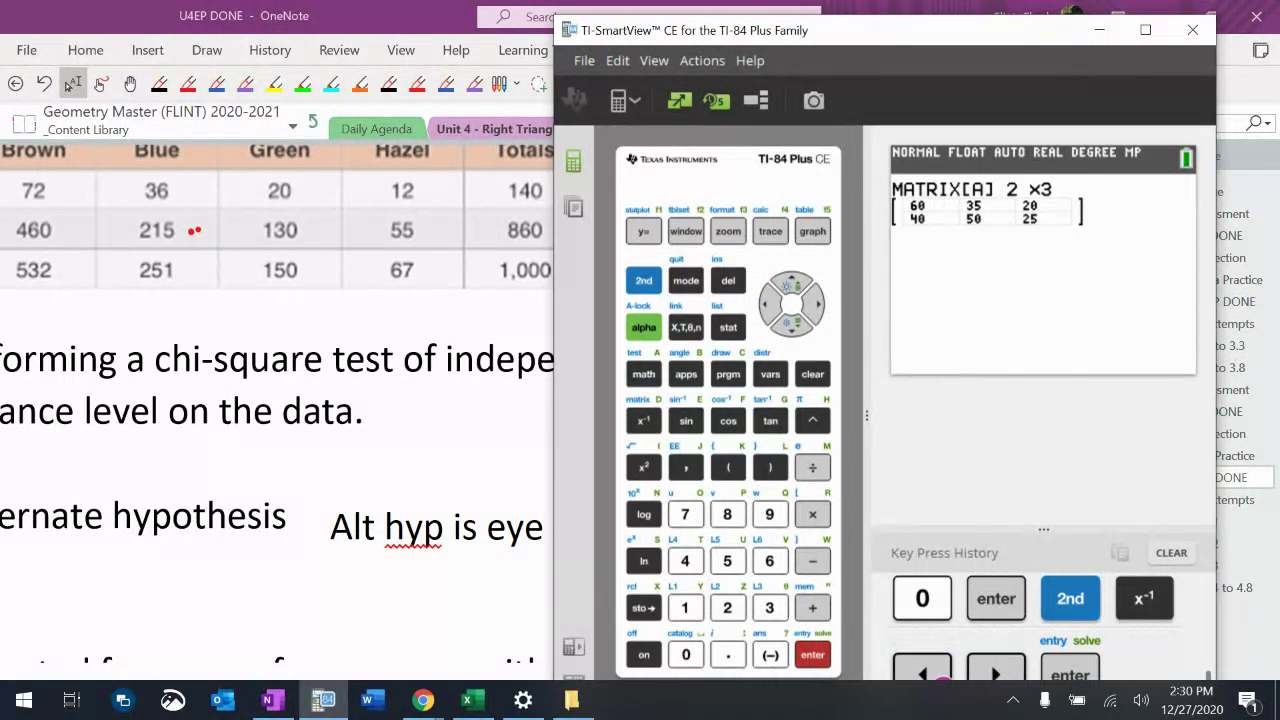
pyautogui.write('2')
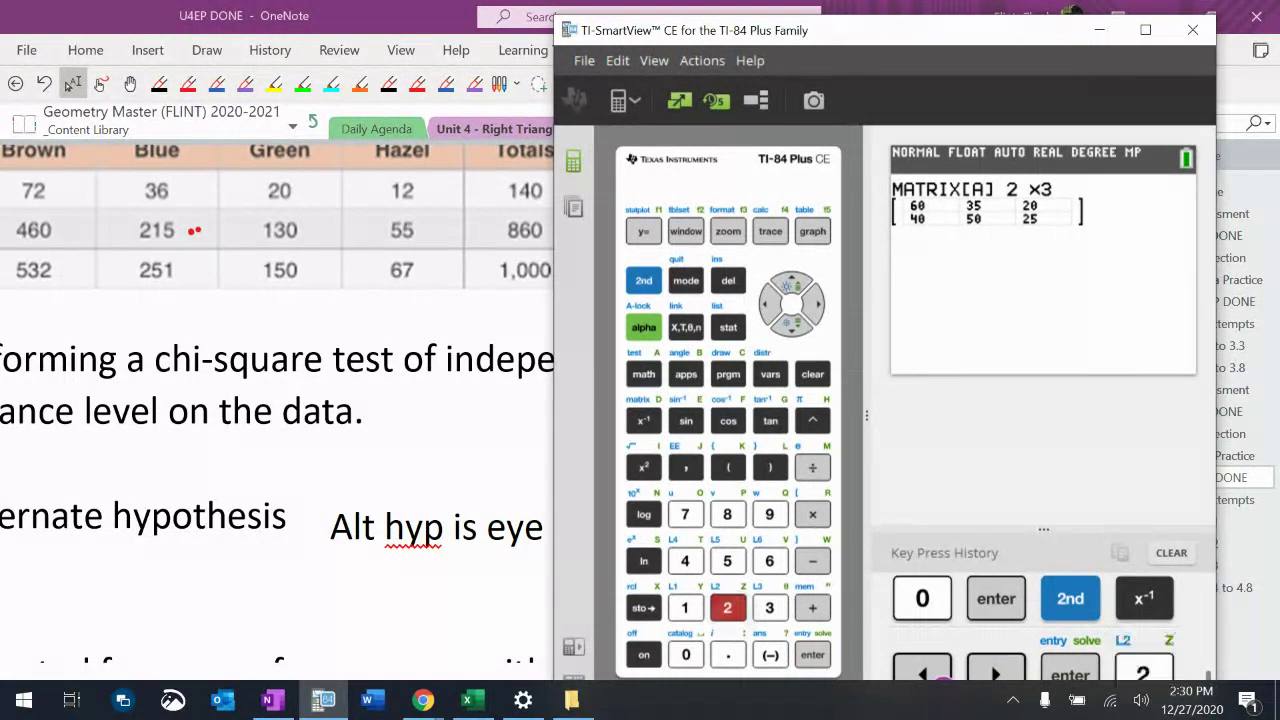
pyautogui.press('Return')
pyautogui.write('4')
pyautogui.press('Return')
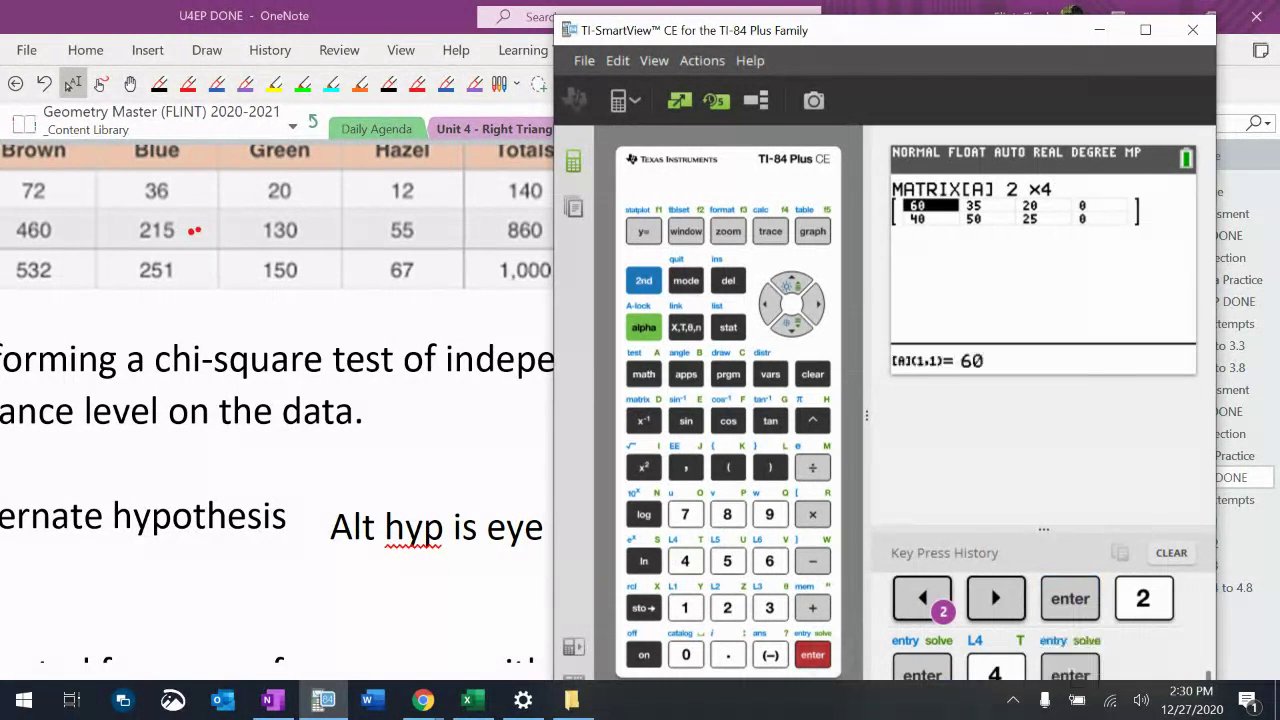
# - Fill the first row of matrix [A] with the observed counts 72, 36, 20 and 12
pyautogui.write('72')
pyautogui.press('Return')
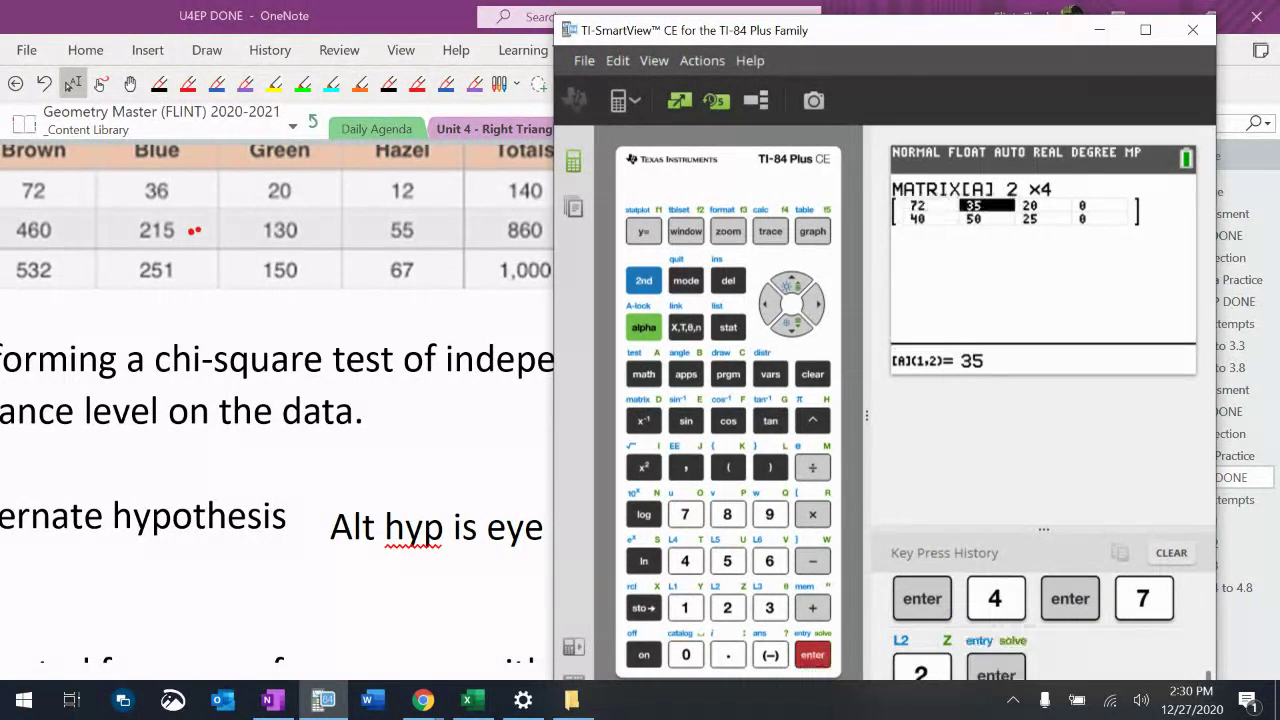
pyautogui.write('36')
pyautogui.press('Return')
pyautogui.write('20')
pyautogui.press('Return')
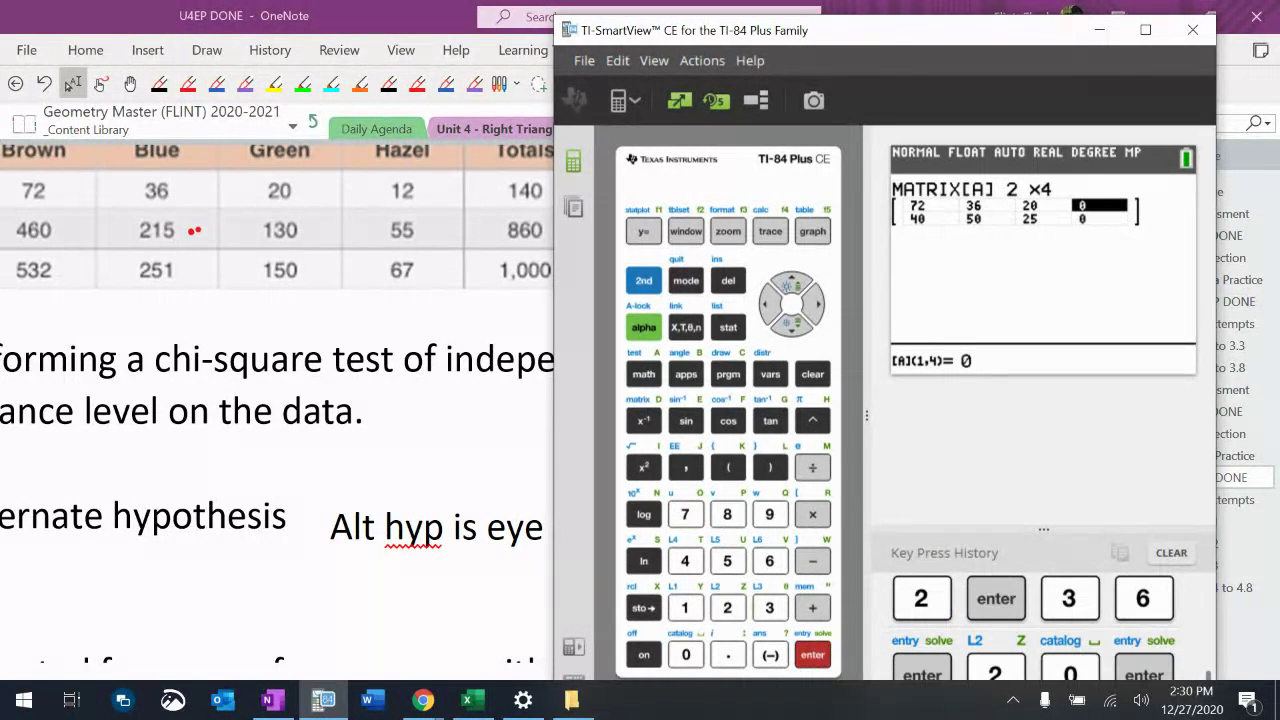
pyautogui.write('12')
pyautogui.press('Return')
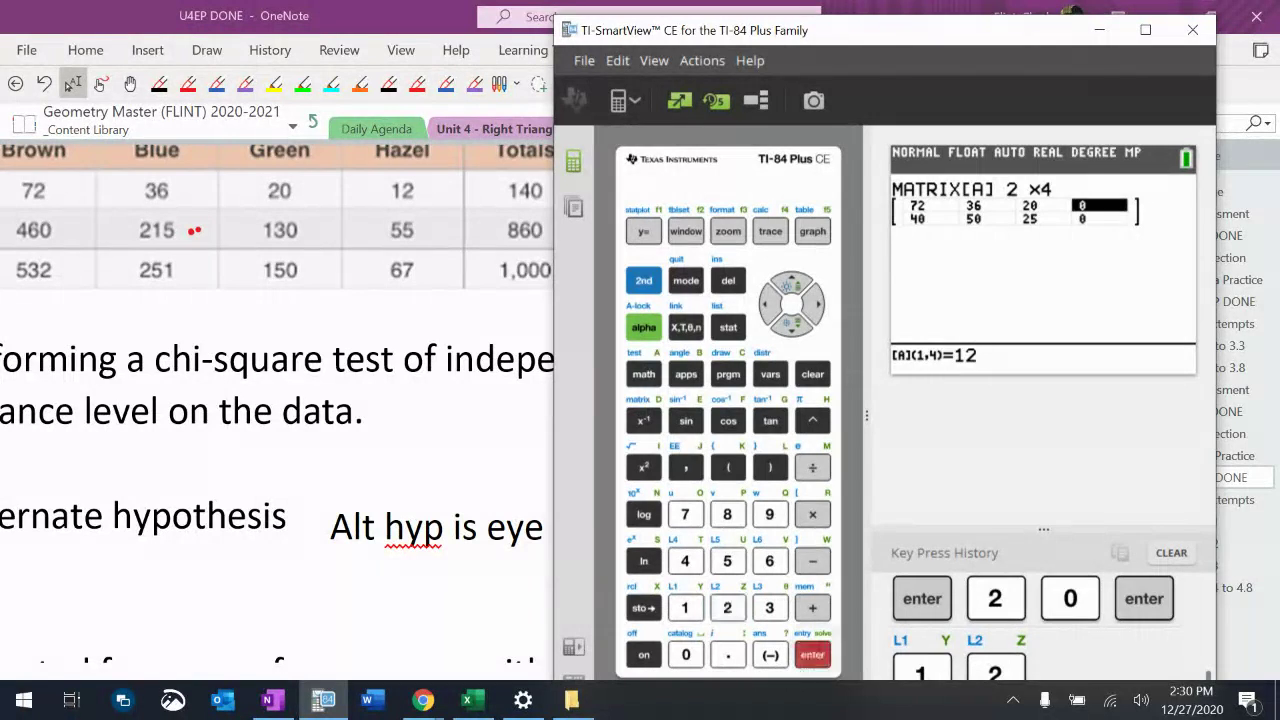
# - Fill the second row of matrix [A] with the observed counts 460, 215, 130 and 55
pyautogui.write('460')
pyautogui.press('Return')
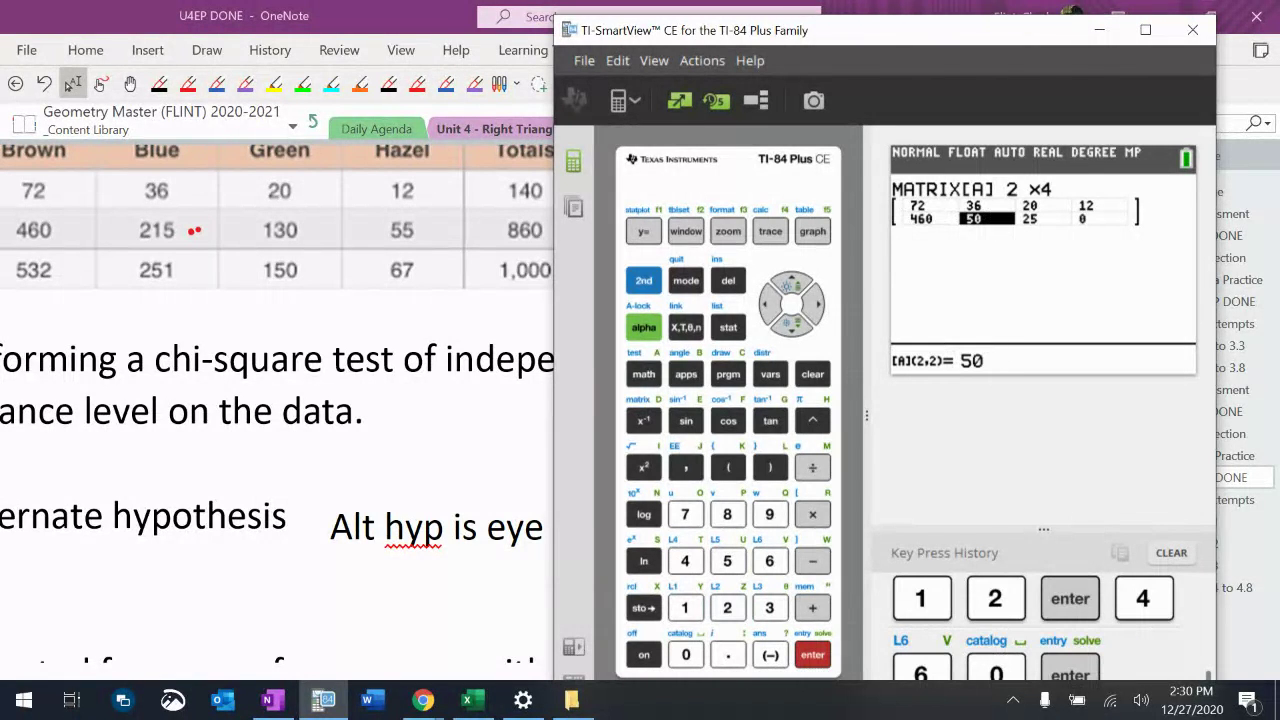
pyautogui.write('215')
pyautogui.press('Return')
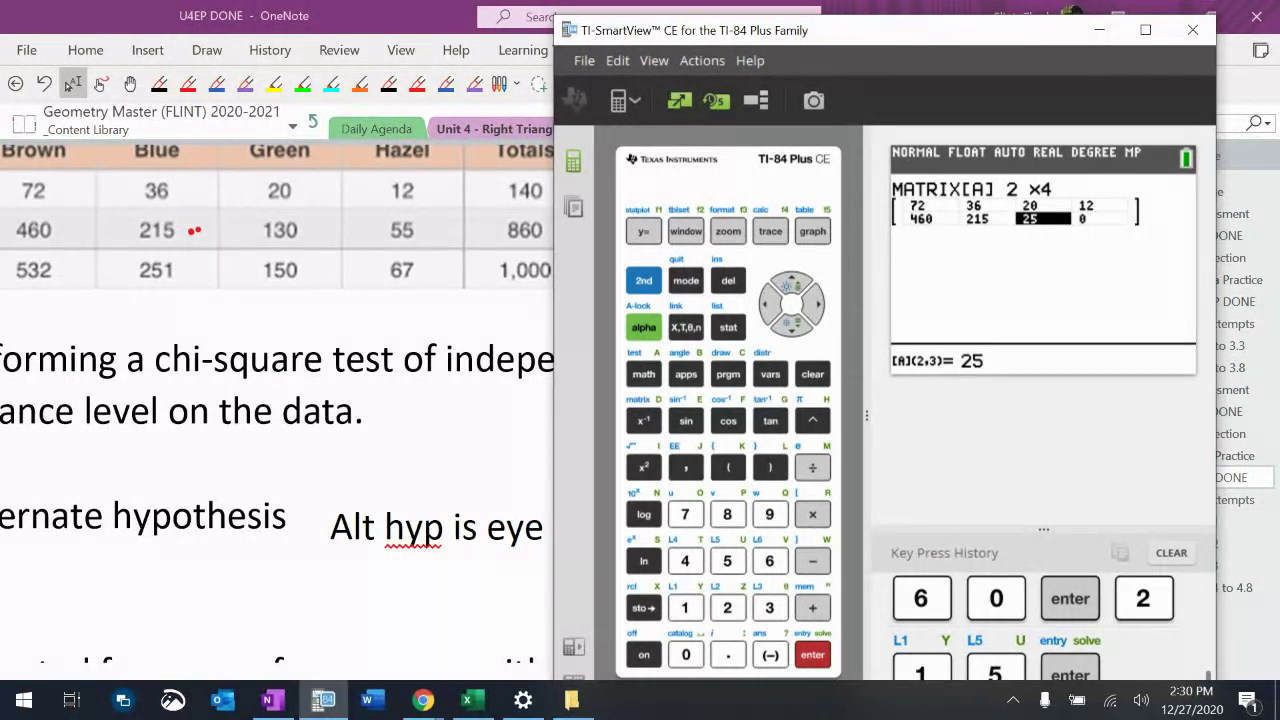
pyautogui.write('130')
pyautogui.press('Return')
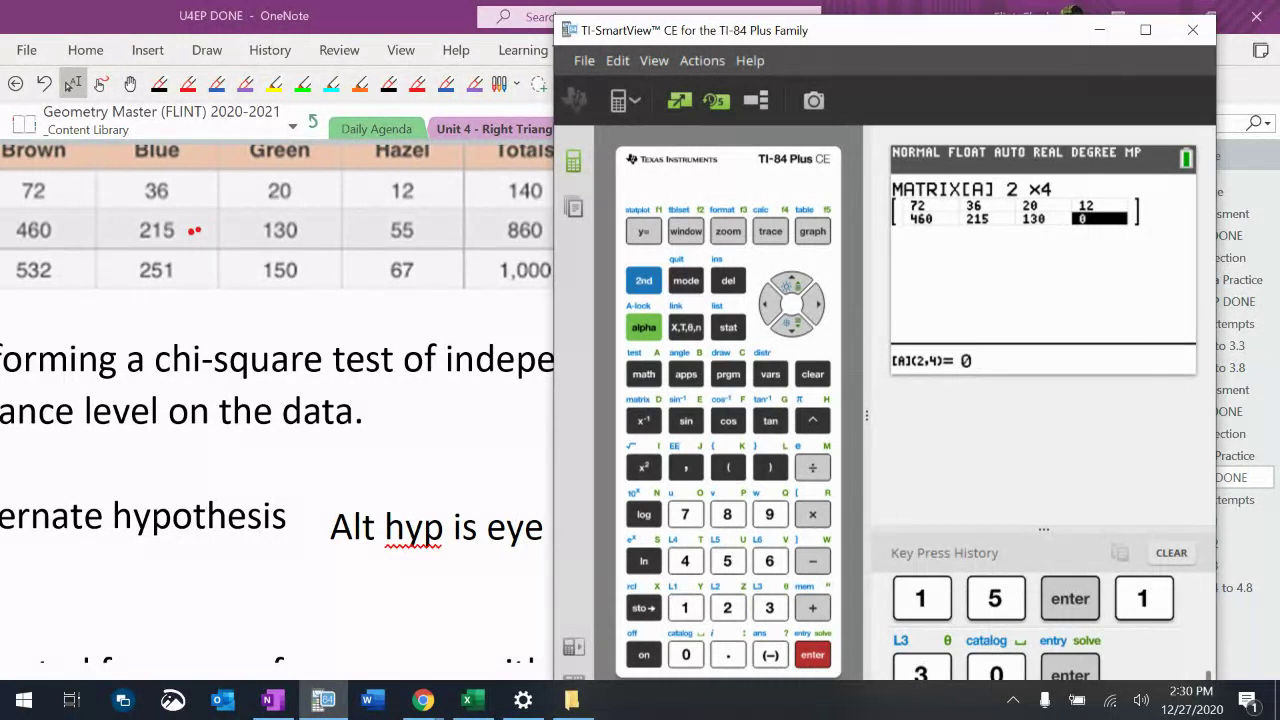
pyautogui.write('55')
pyautogui.press('Return')
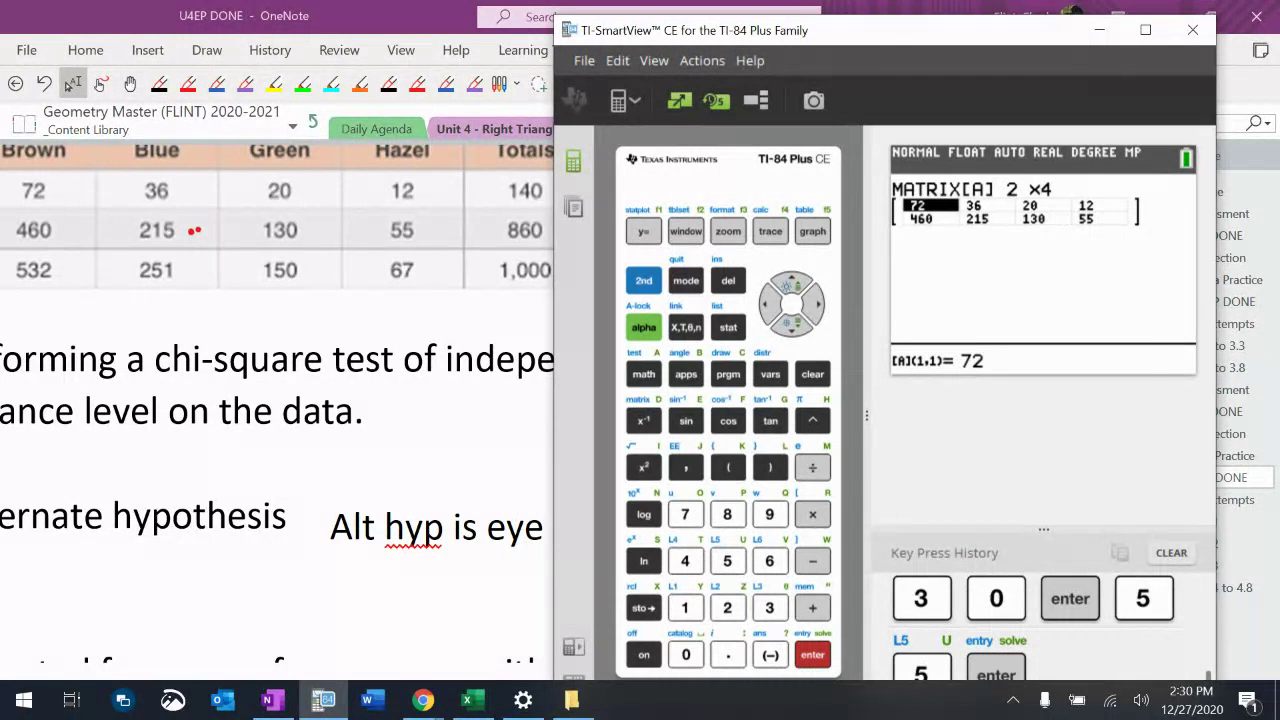
pyautogui.press('F6')
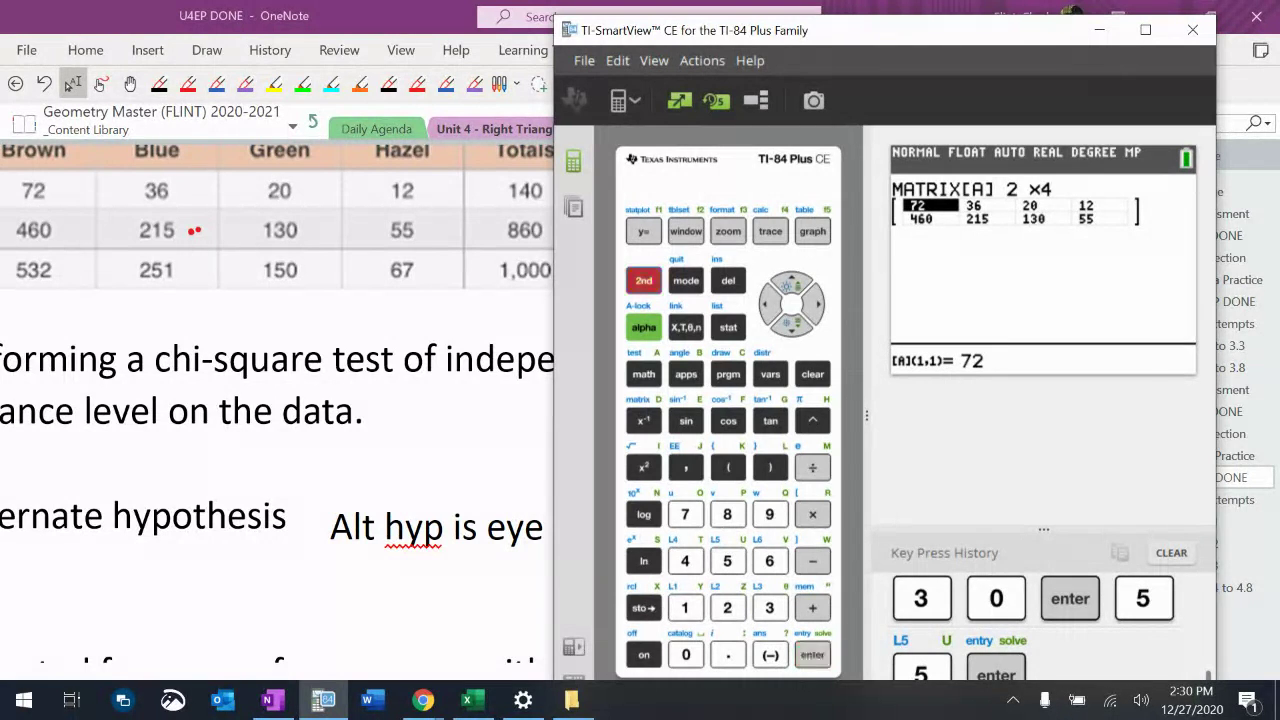
pyautogui.press('d')
pyautogui.press('Left')
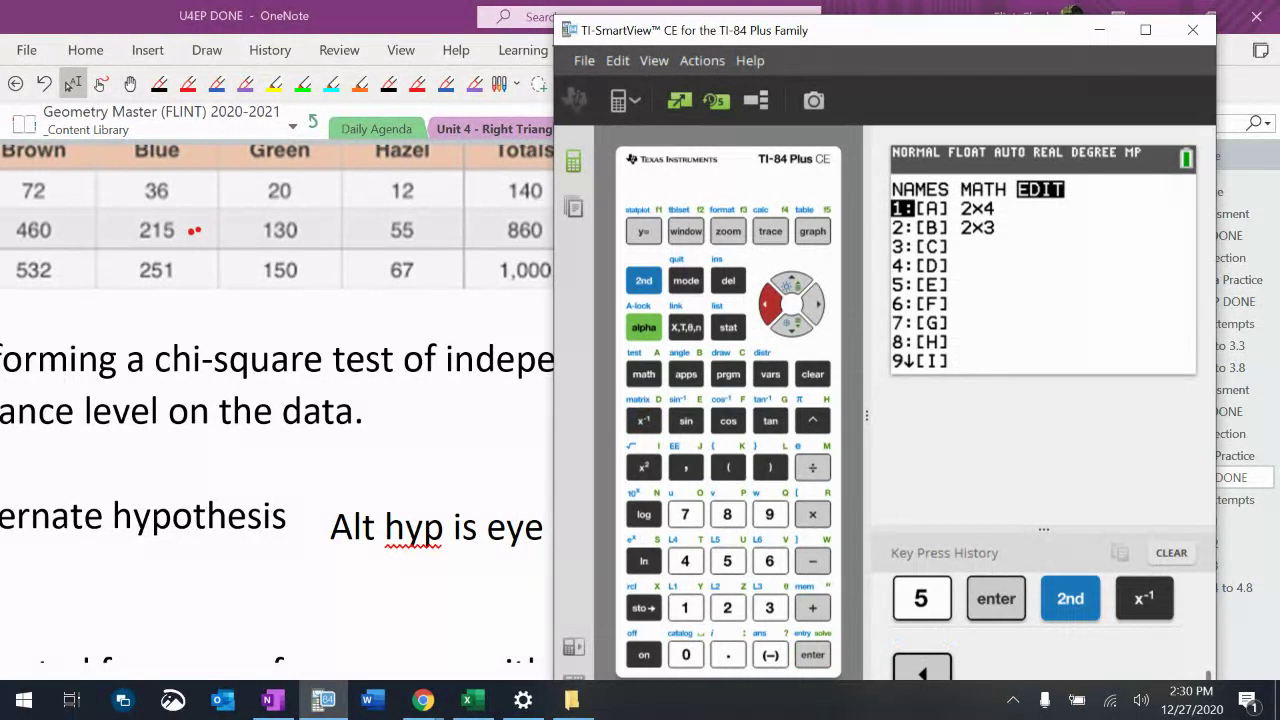
pyautogui.press('Return')
# - Open matrix [B] in the matrix editor and resize it to 2×4
pyautogui.hotkey('ctrl', '2')
pyautogui.hotkey('ctrl', 'm')
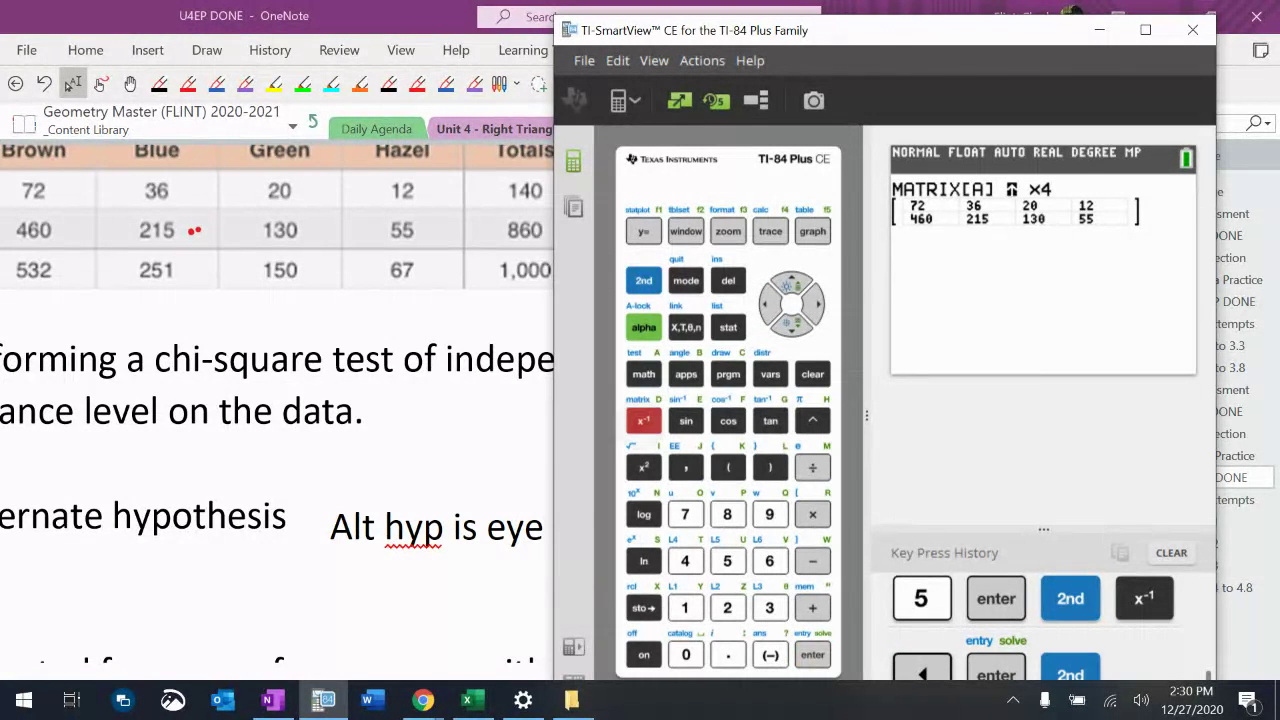
pyautogui.press('Left')
pyautogui.press('Down')
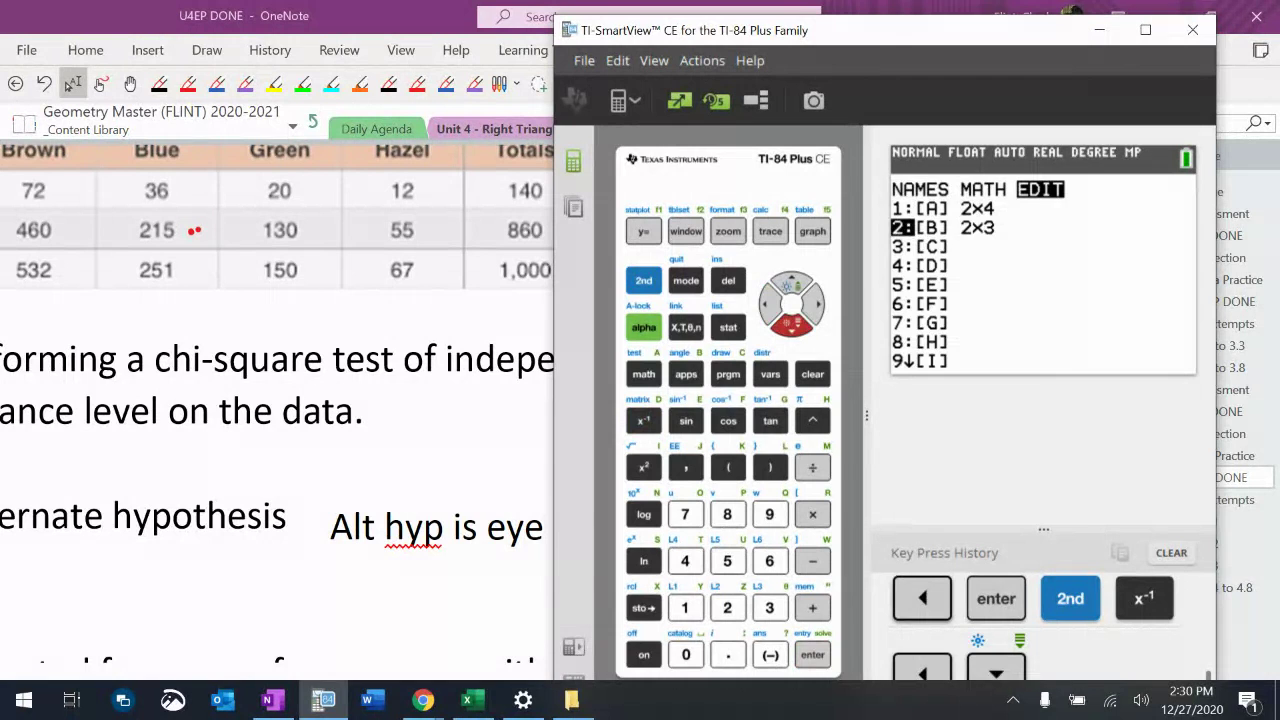
pyautogui.press('Return')
pyautogui.press('2')
pyautogui.press('Return')
pyautogui.press('4')
pyautogui.press('Return')
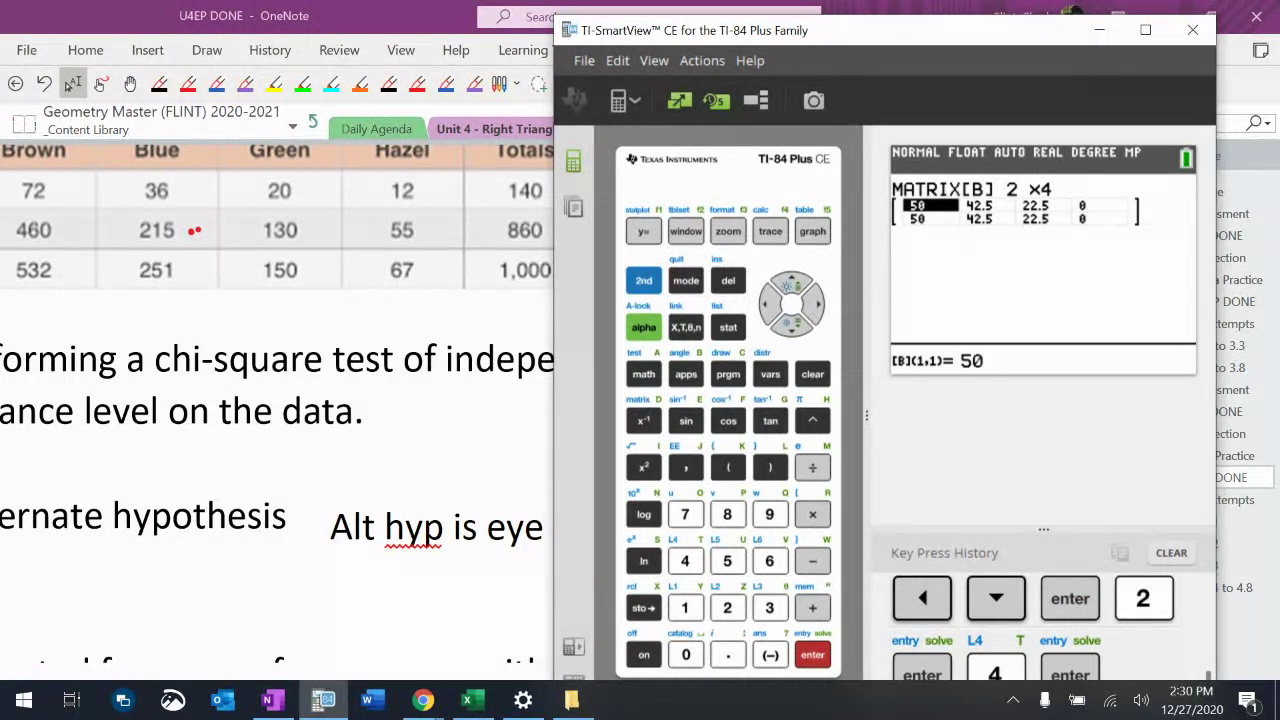
# - Set row 1, column 1 of matrix [B] to the expected count 140*532/1000
pyautogui.write('140*')
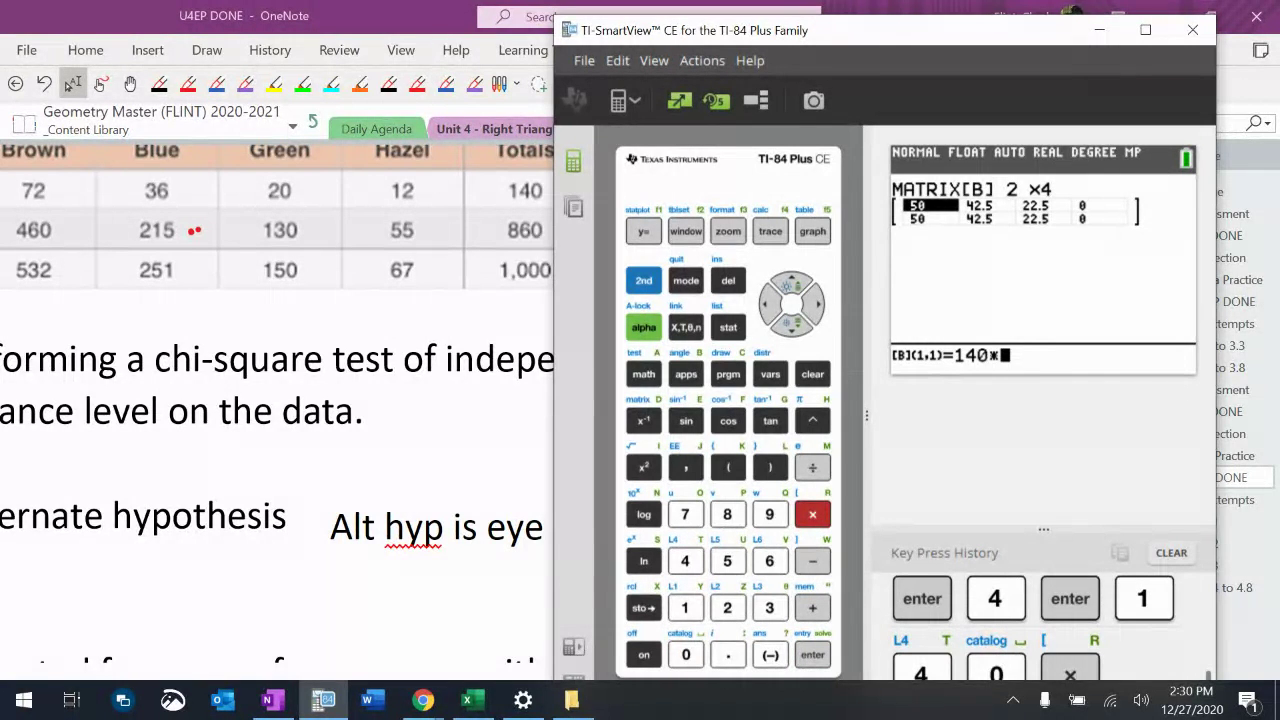
pyautogui.write('632/')
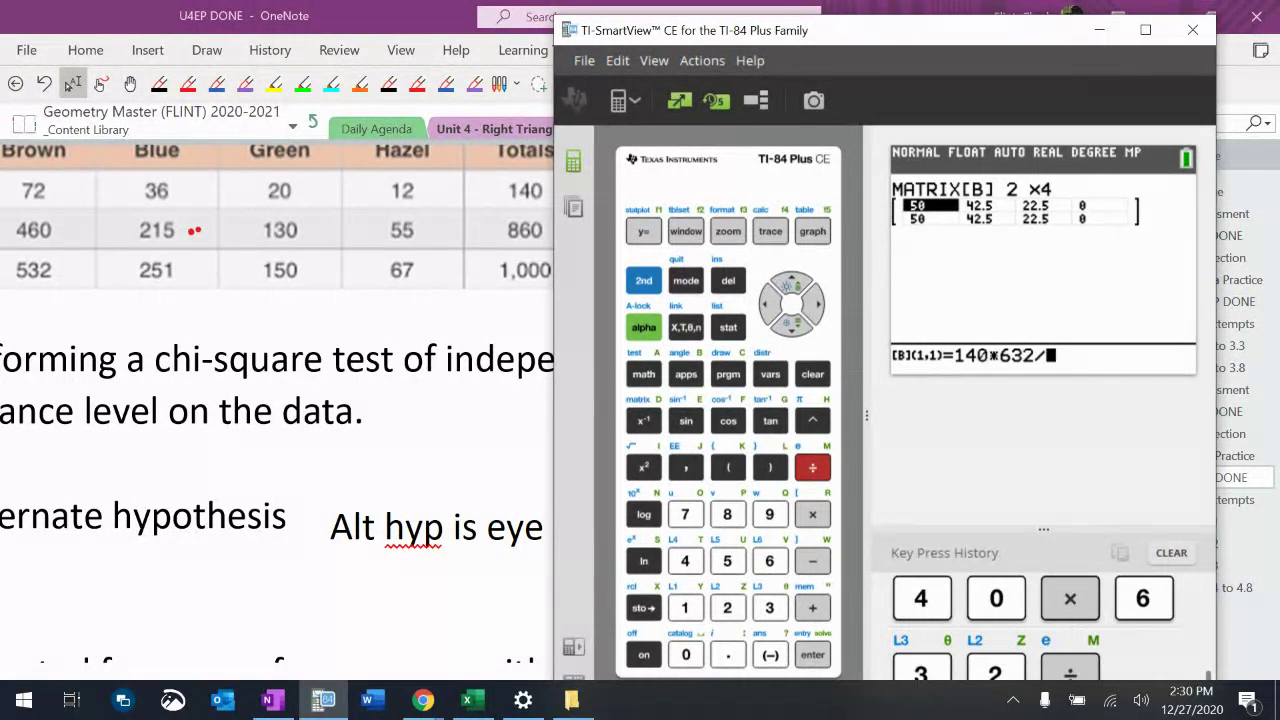
pyautogui.press('Left')
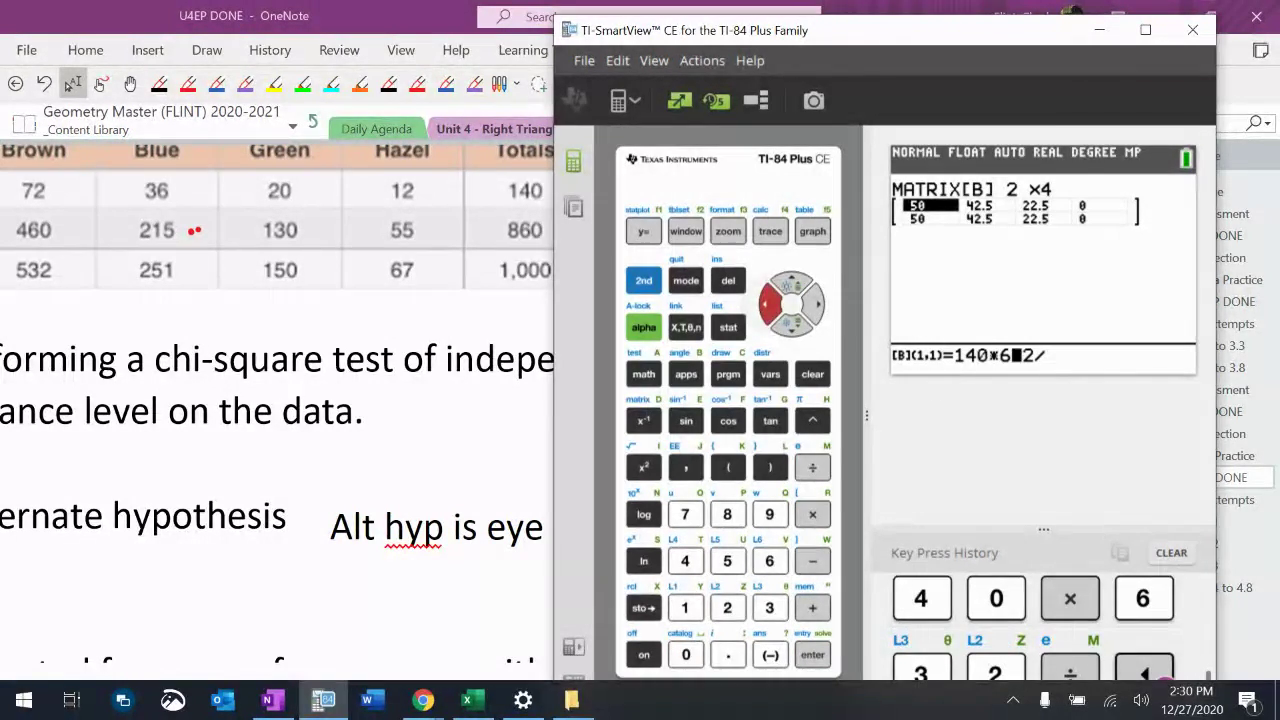
pyautogui.write('532')
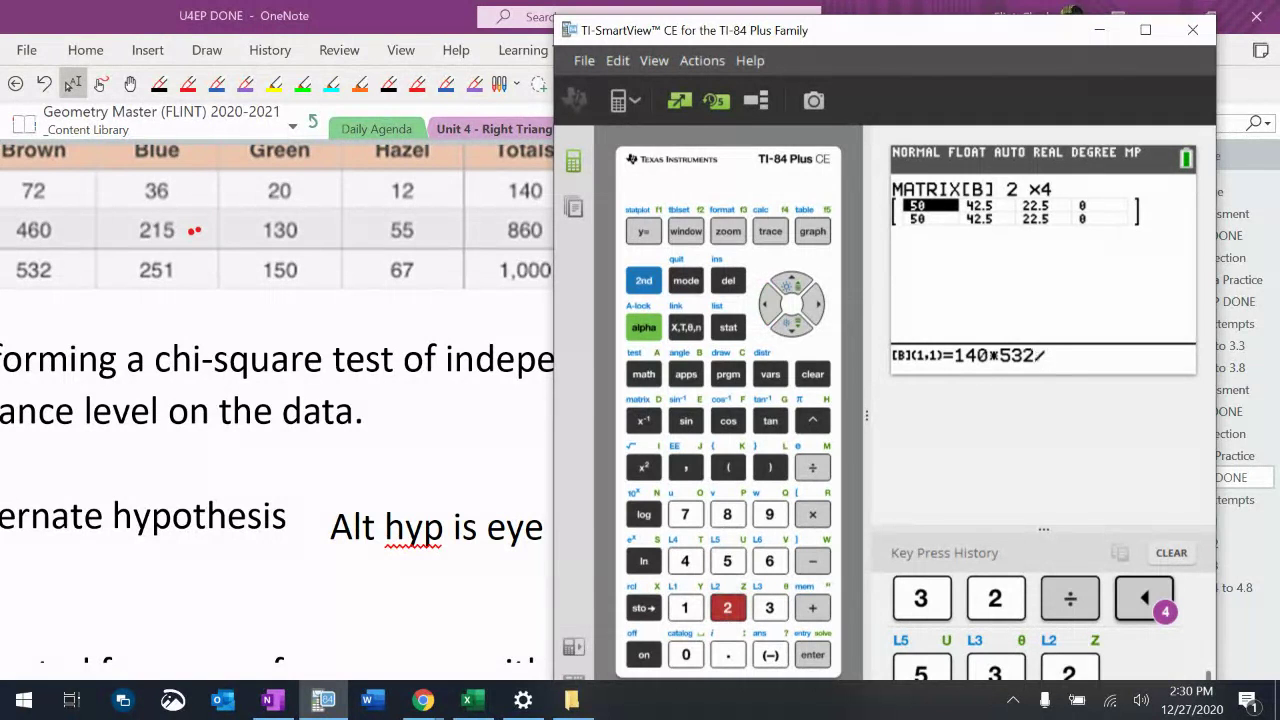
pyautogui.write('/100')
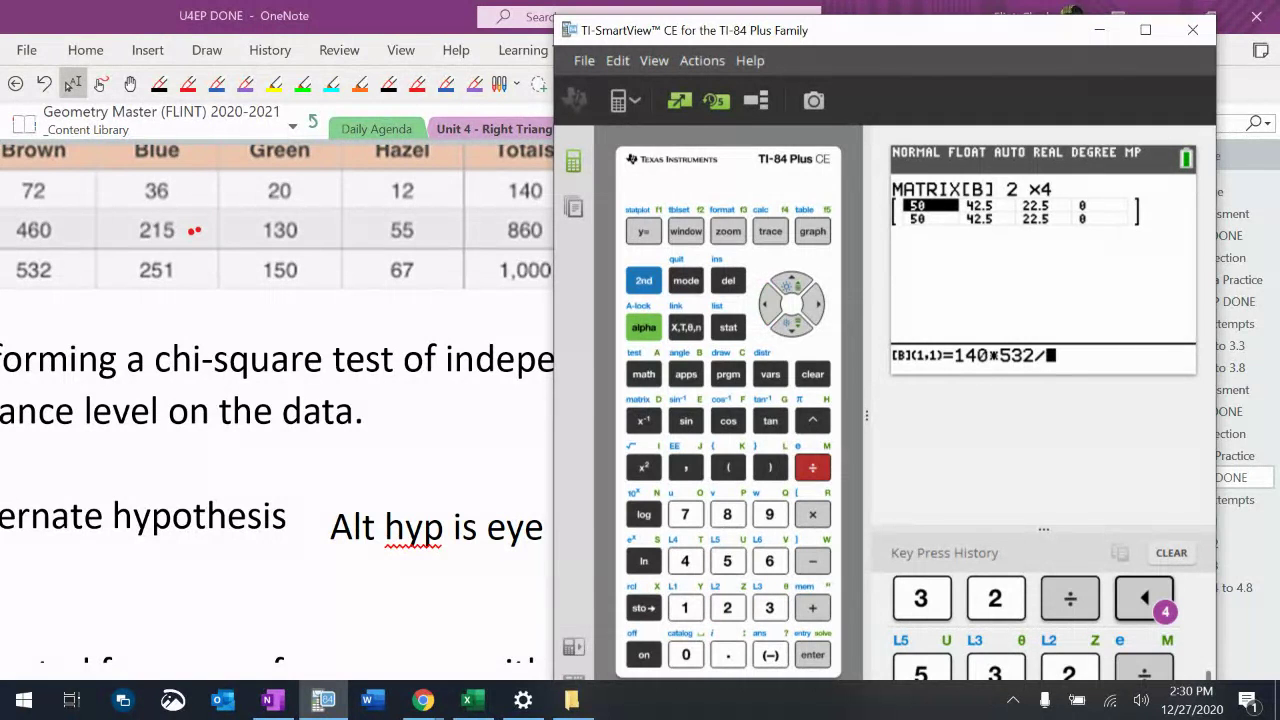
pyautogui.write('0')
pyautogui.press('Return')
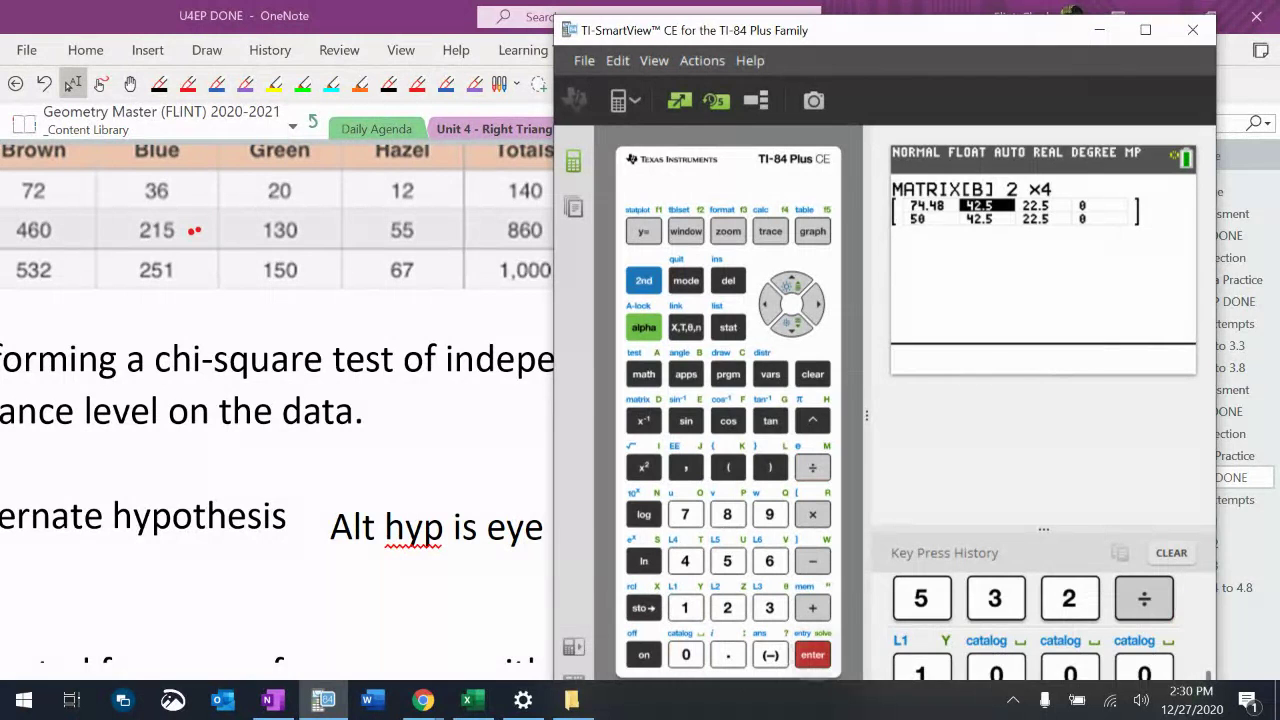
# - Set row 1 of matrix [B] to 140*251/1000 in column 2 and 140*150/1000 in column 3
pyautogui.write('140*')
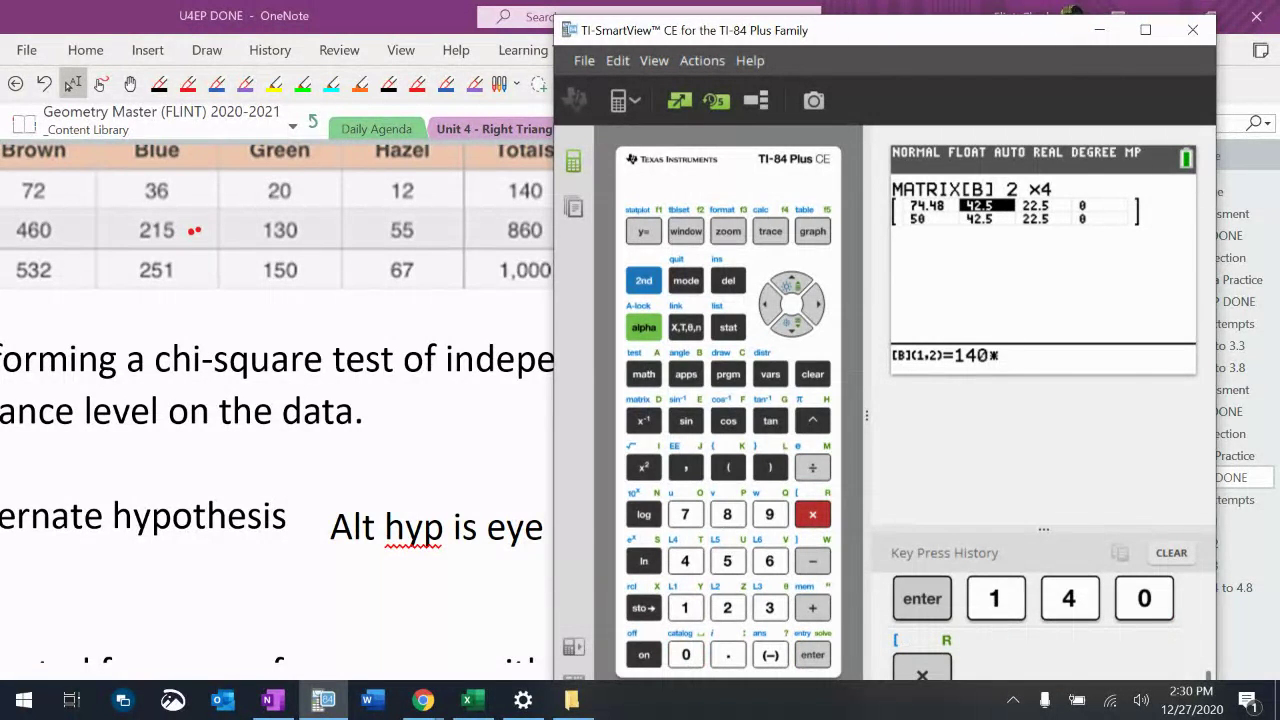
pyautogui.write('251/1')
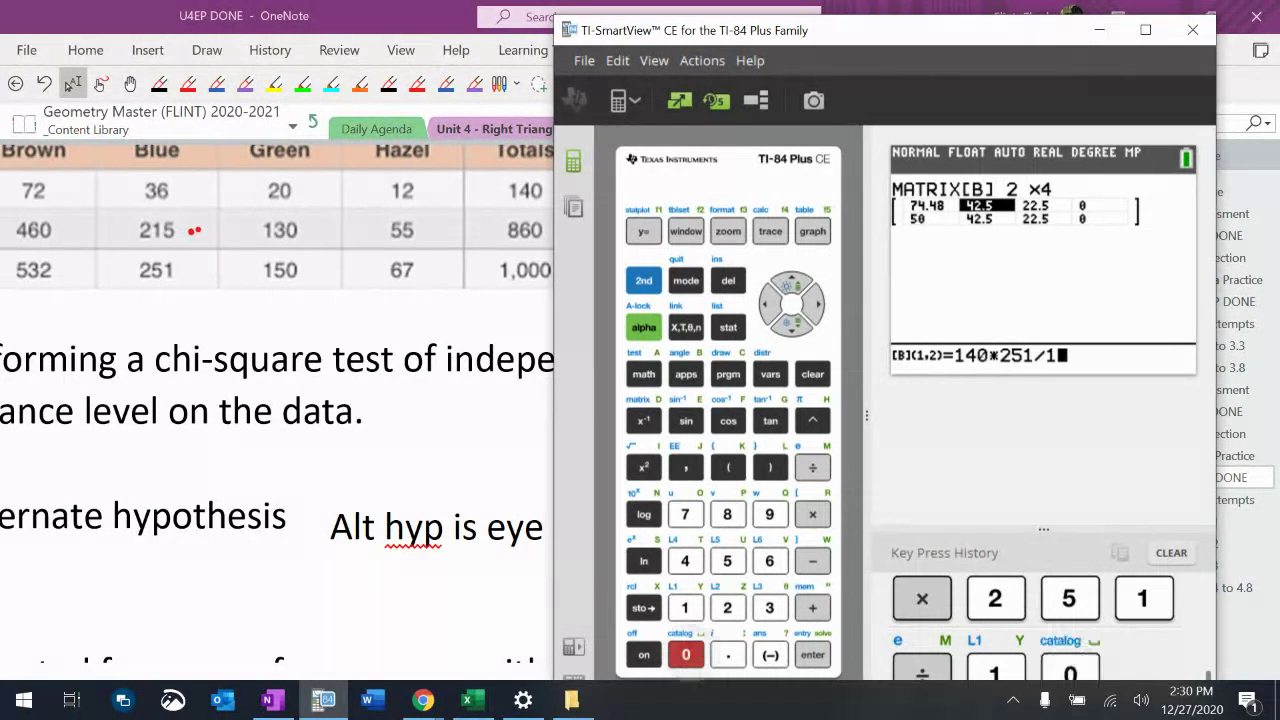
pyautogui.write('000')
pyautogui.press('Return')
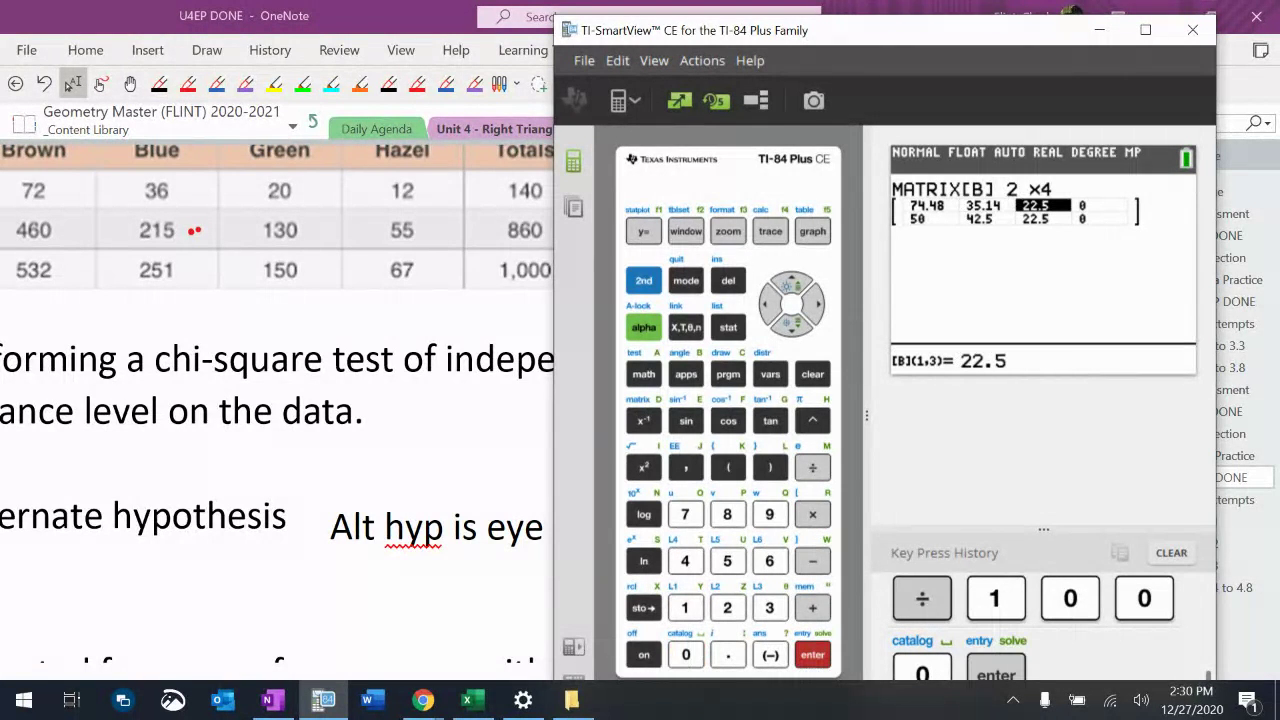
pyautogui.write('140*')
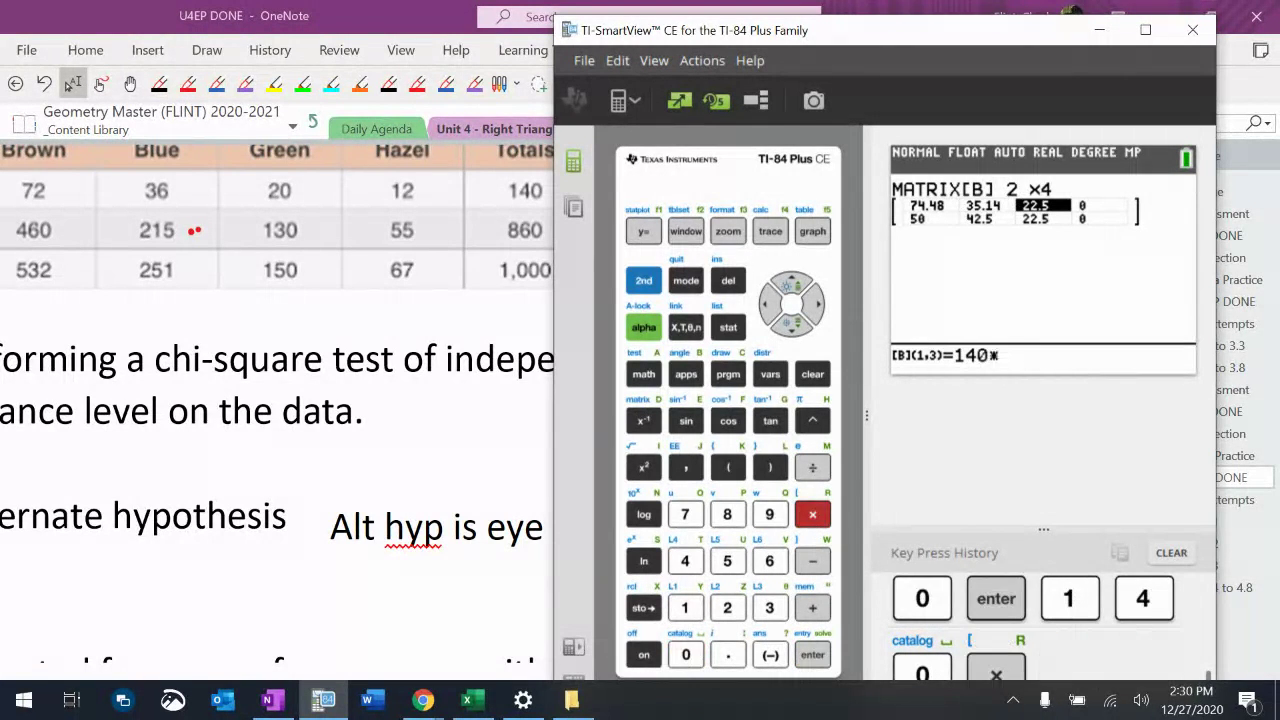
pyautogui.write('150/1')
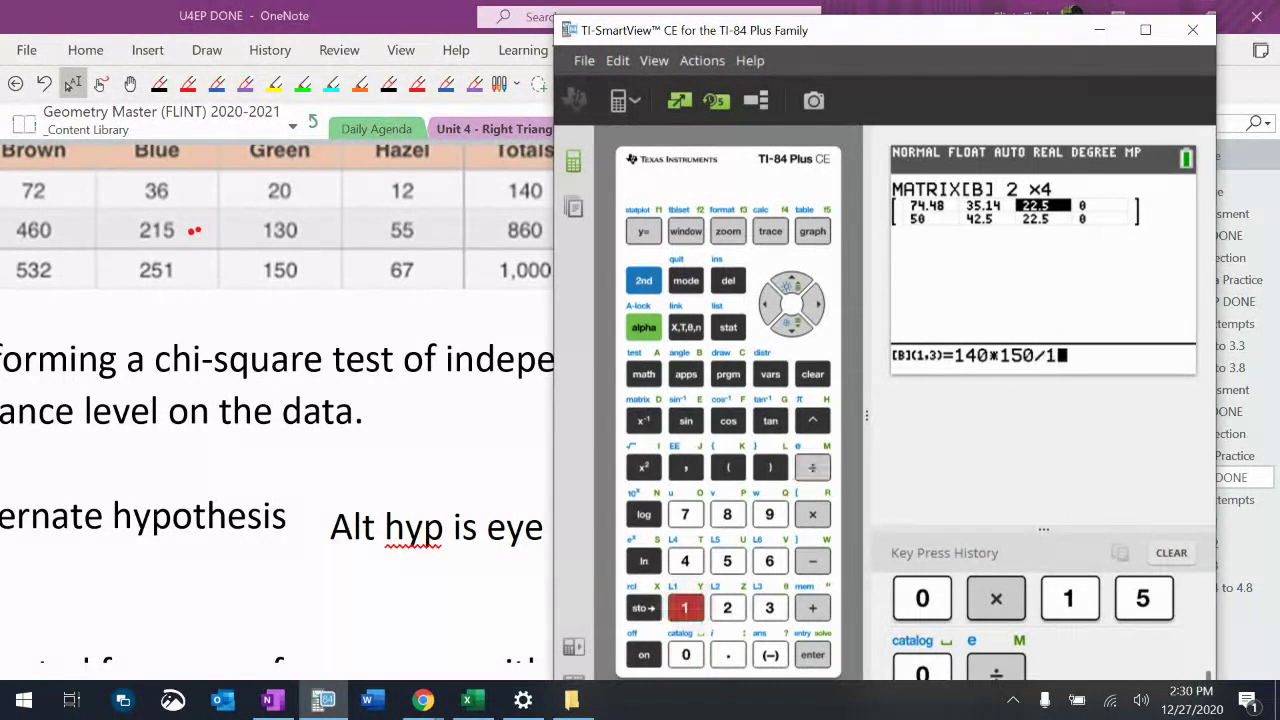
pyautogui.write('000')
pyautogui.press('Return')
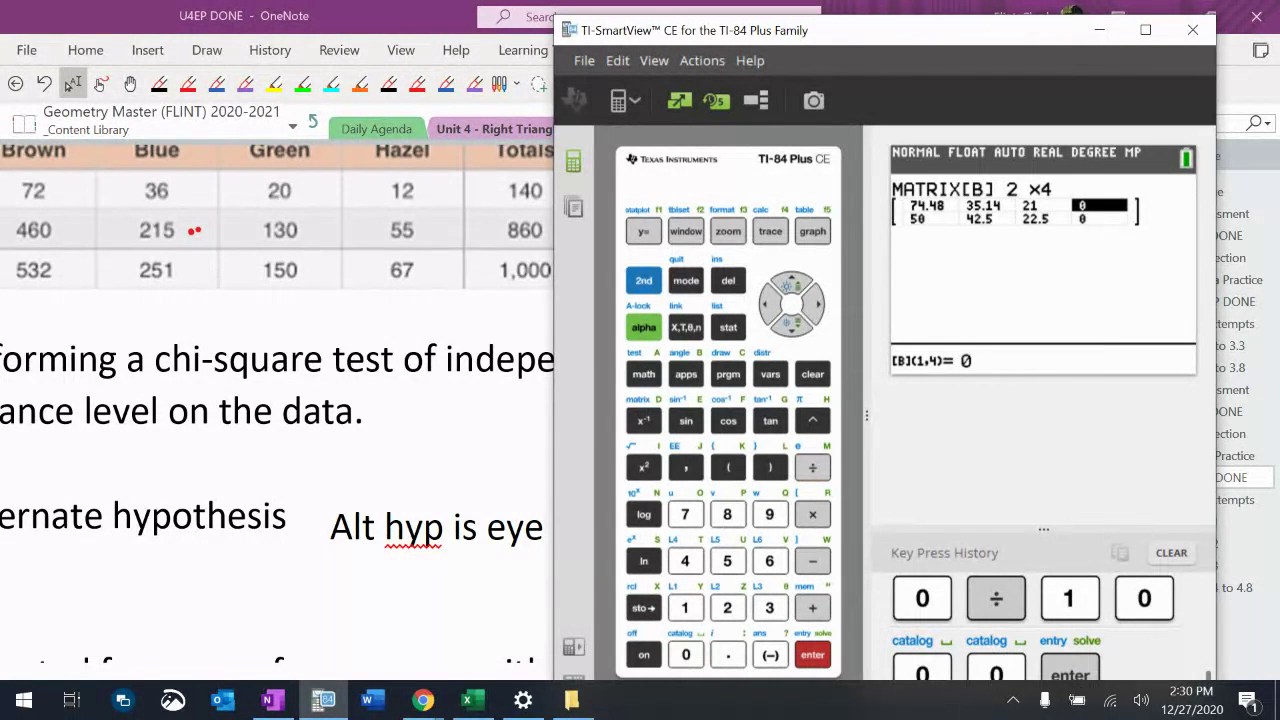
# - Set row 1, column 4 of matrix [B] to the expected count 140*67/1000
pyautogui.write('140*6')
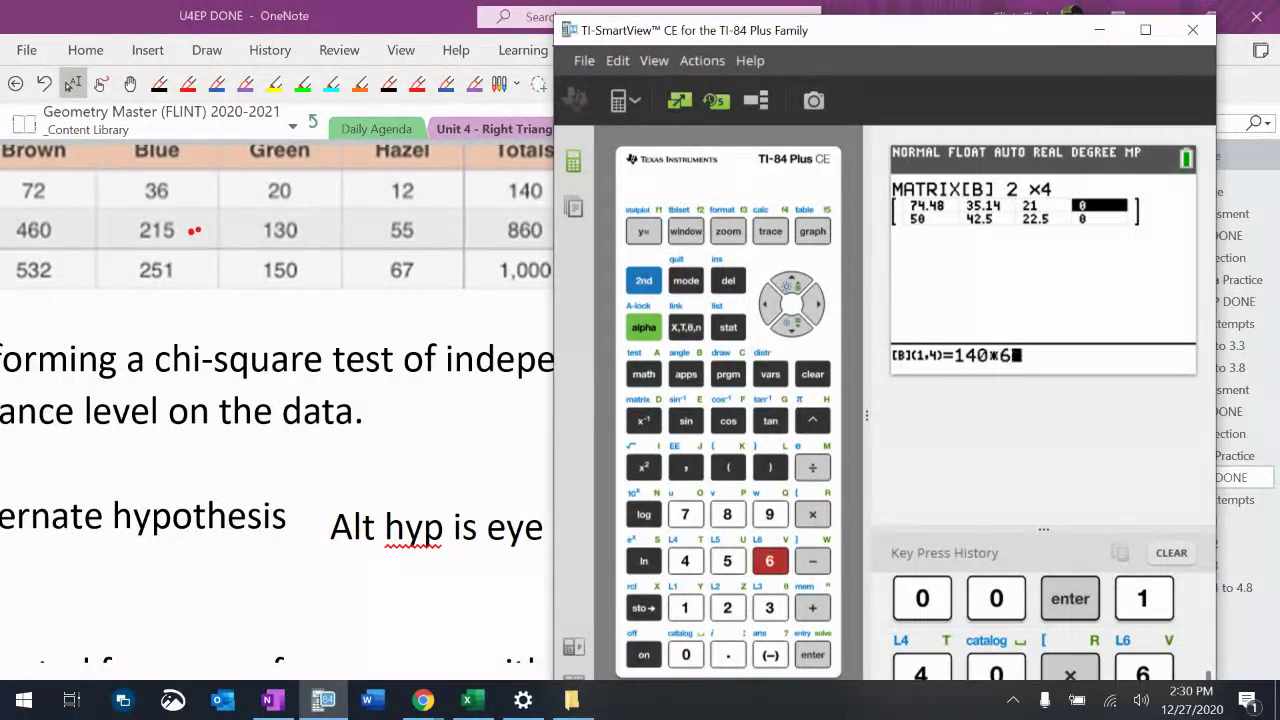
pyautogui.write('7/1000')
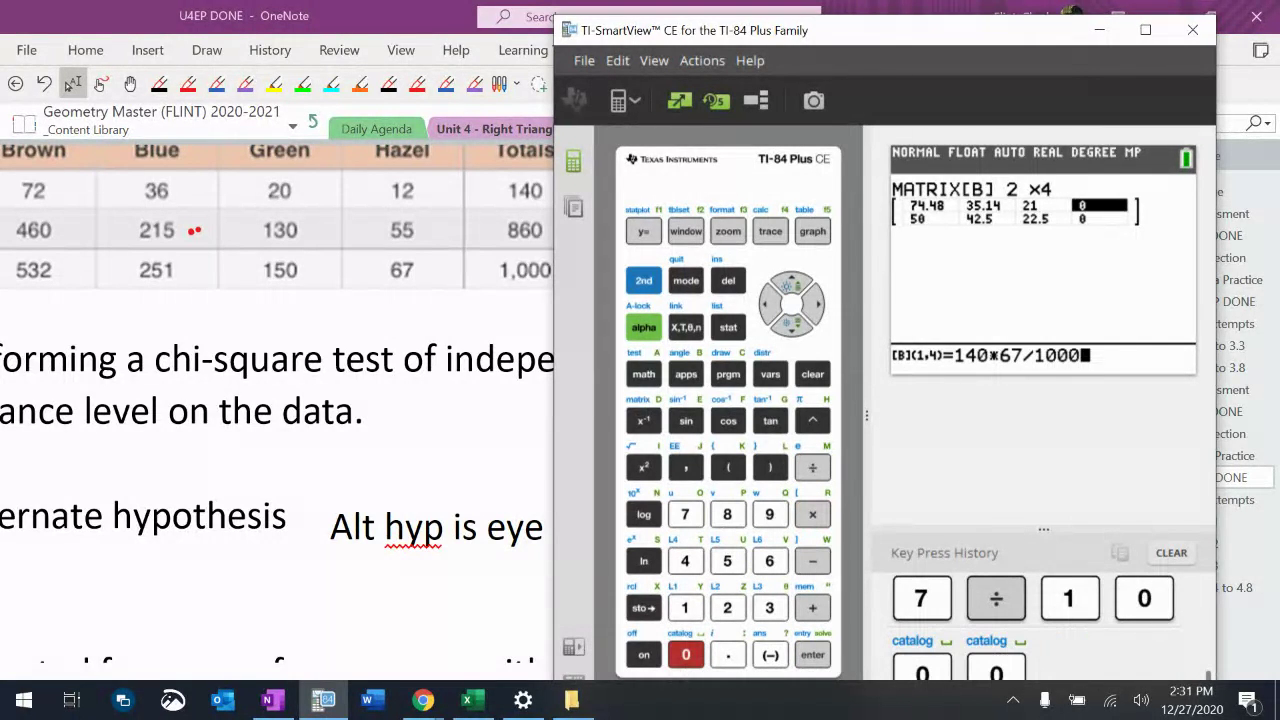
pyautogui.press('Return')
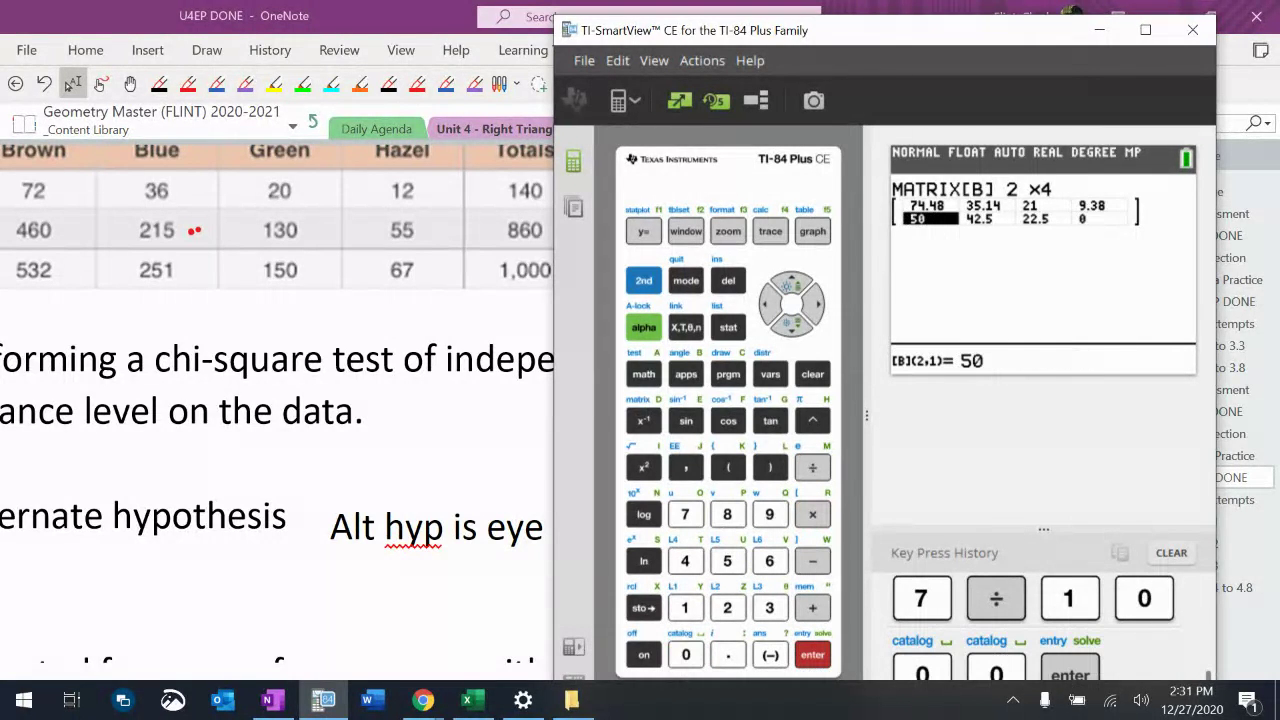
# - Set row 2 of matrix [B] to 860*532/1000 in column 1 and 860*251/1000 in column 2
pyautogui.write('86')
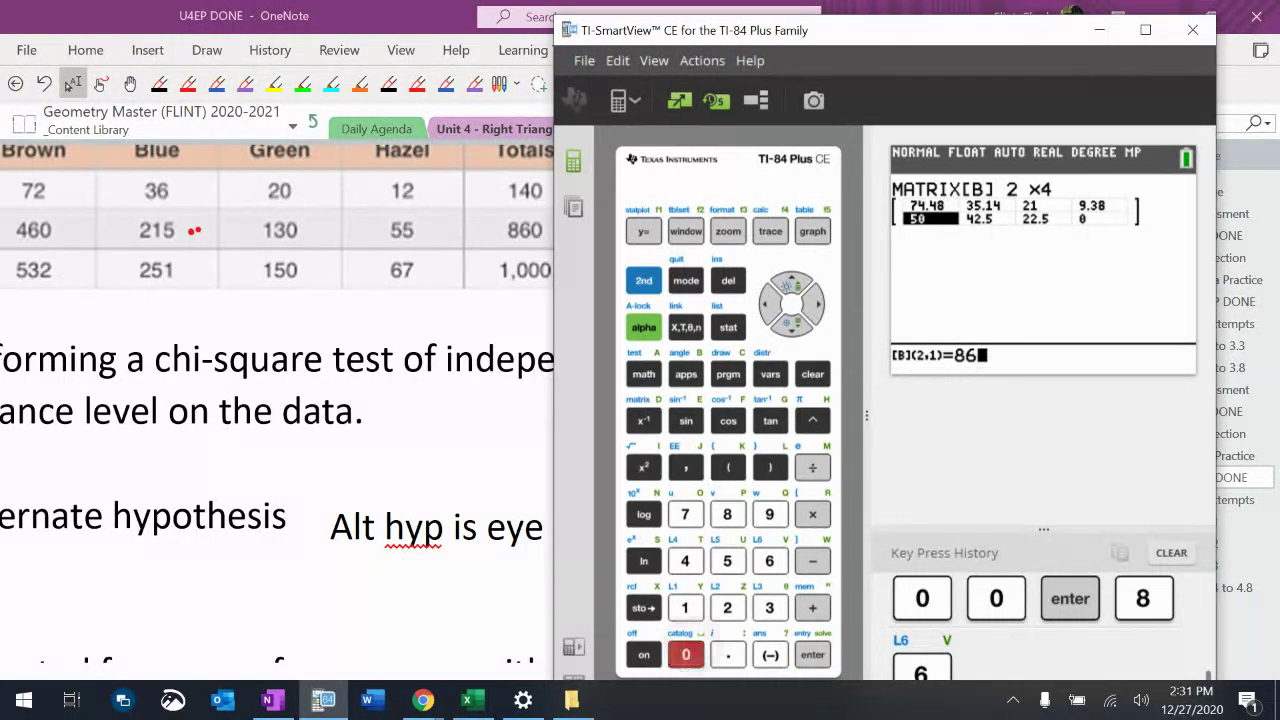
pyautogui.write('0*532')
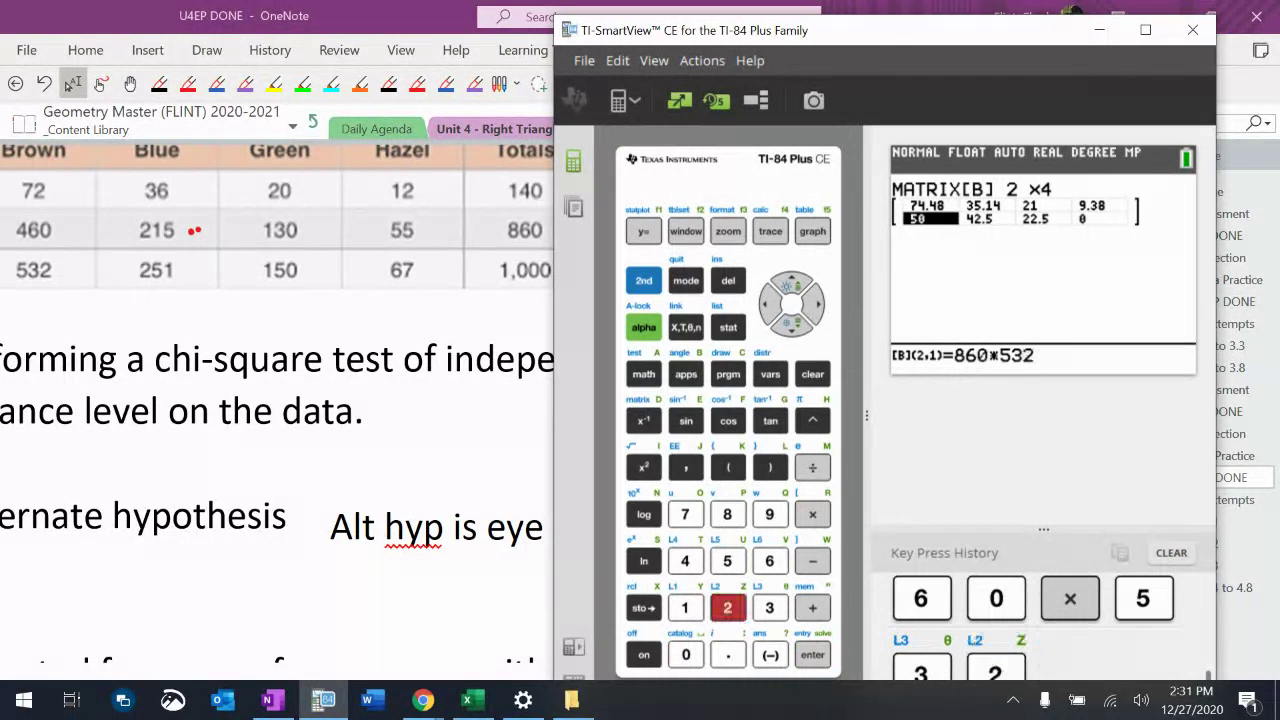
pyautogui.write('/1000')
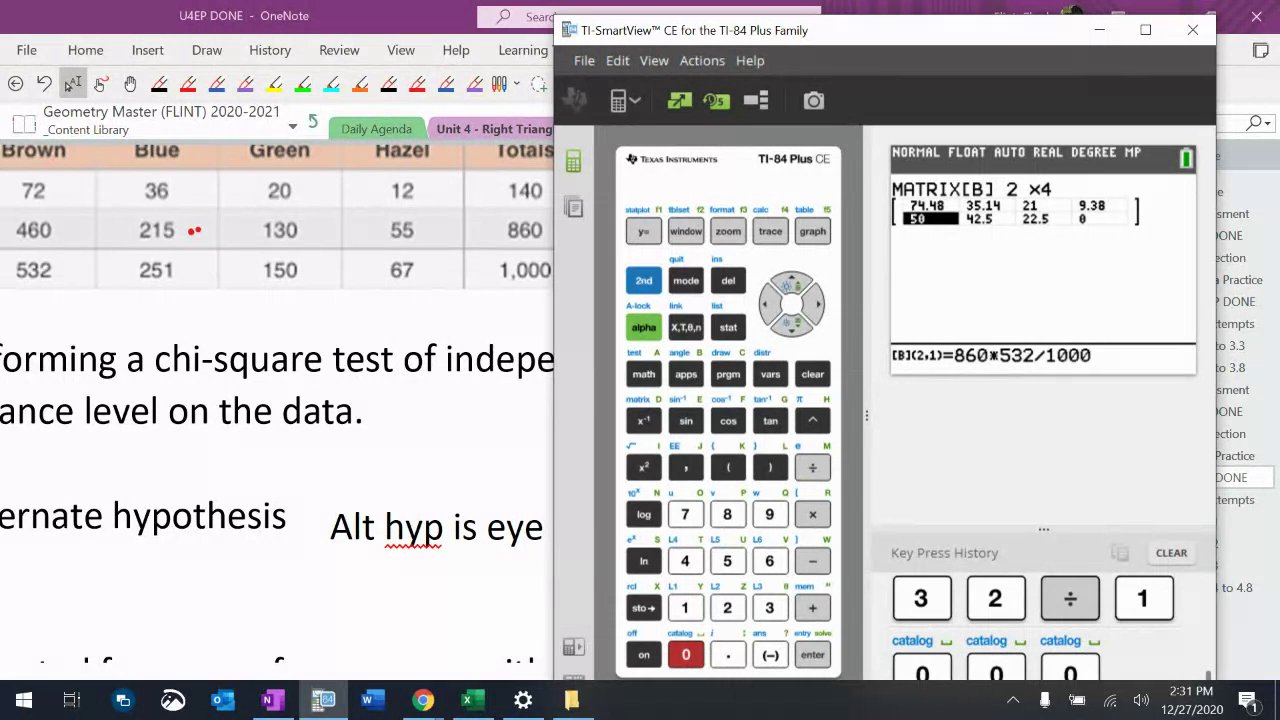
pyautogui.press('Return')
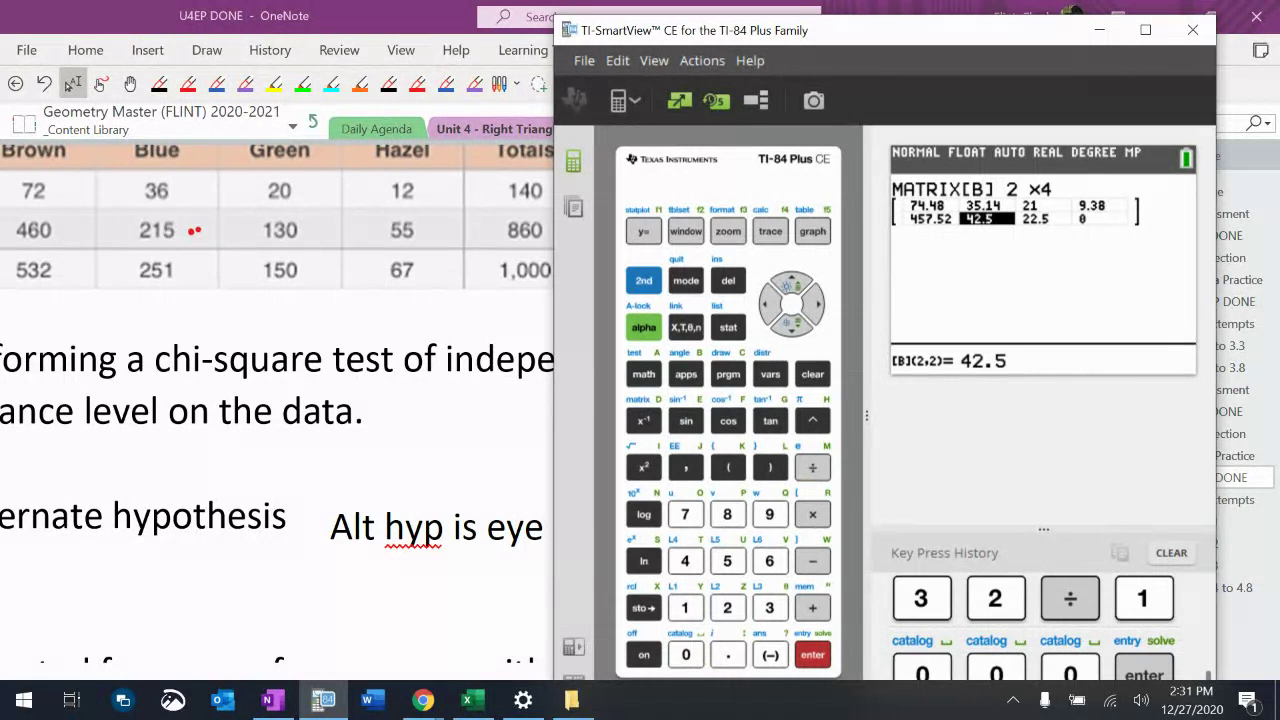
pyautogui.write('86')
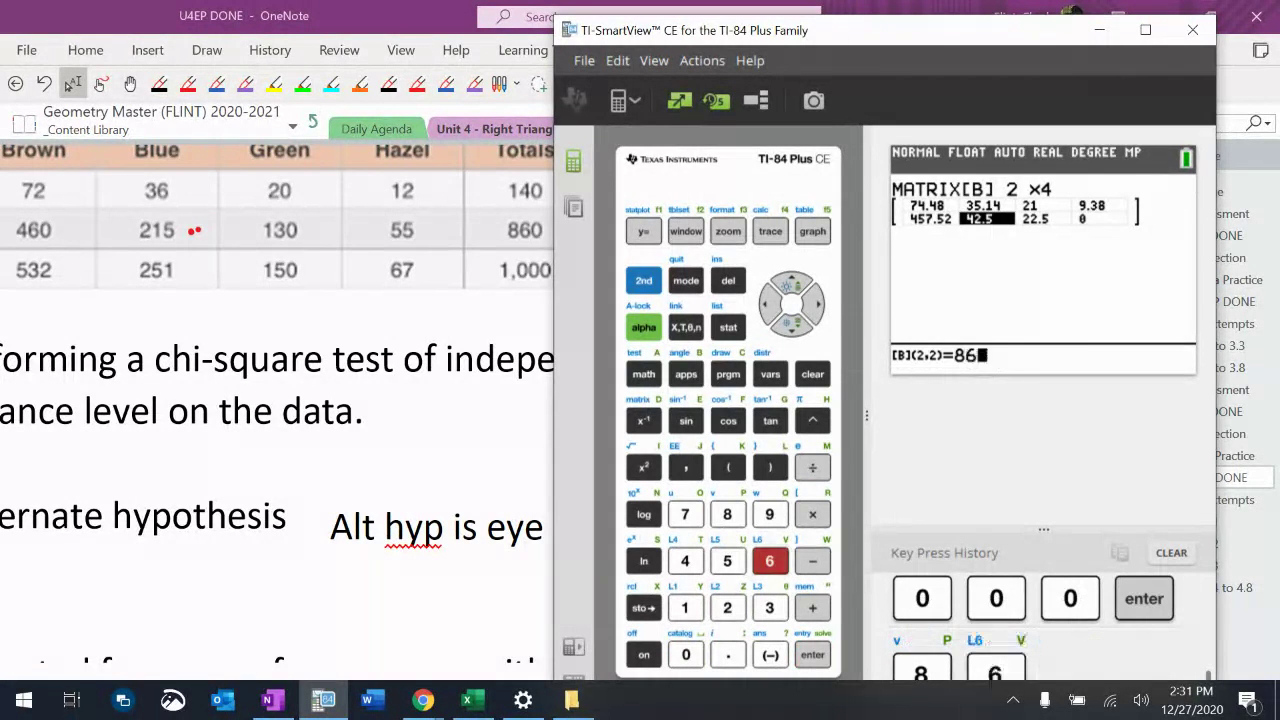
pyautogui.write('0*2')
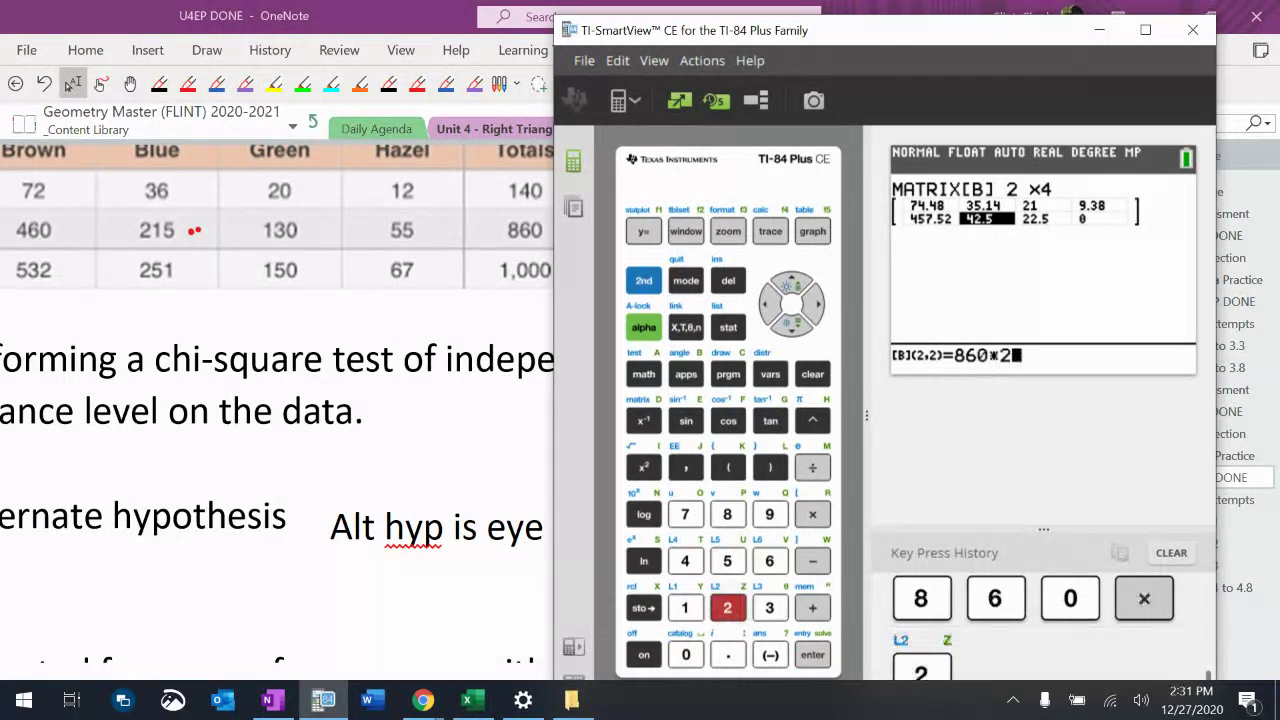
pyautogui.write('51/1000')
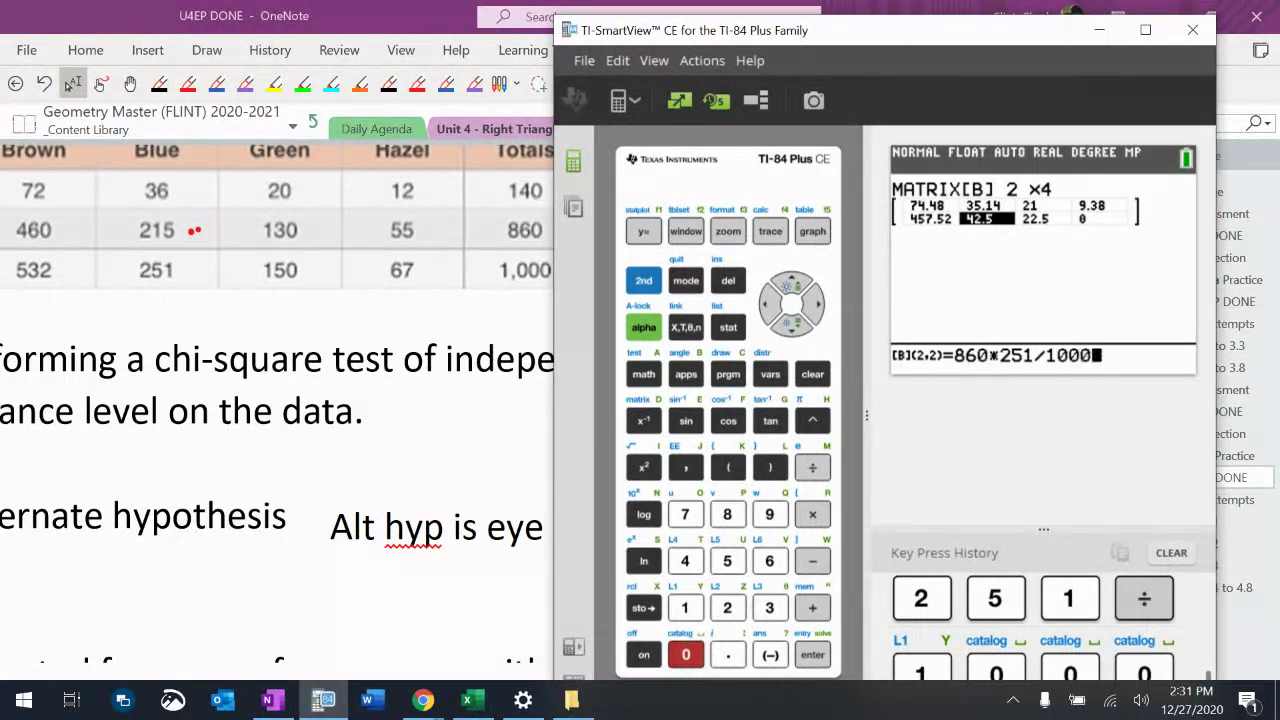
pyautogui.press('Return')
# - Set row 2 of matrix [B] to 960*150/1000 in column 3 and 860*67/1000 in column 4
pyautogui.write('9')
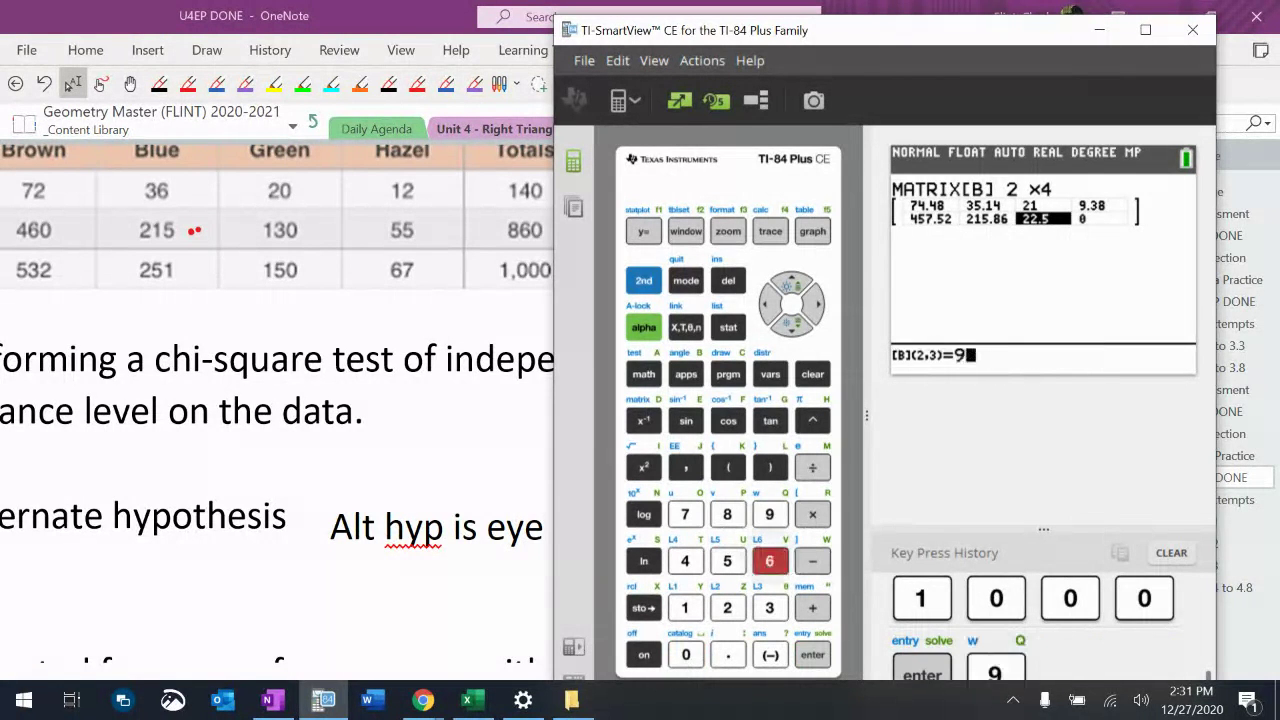
pyautogui.write('60*150/100')
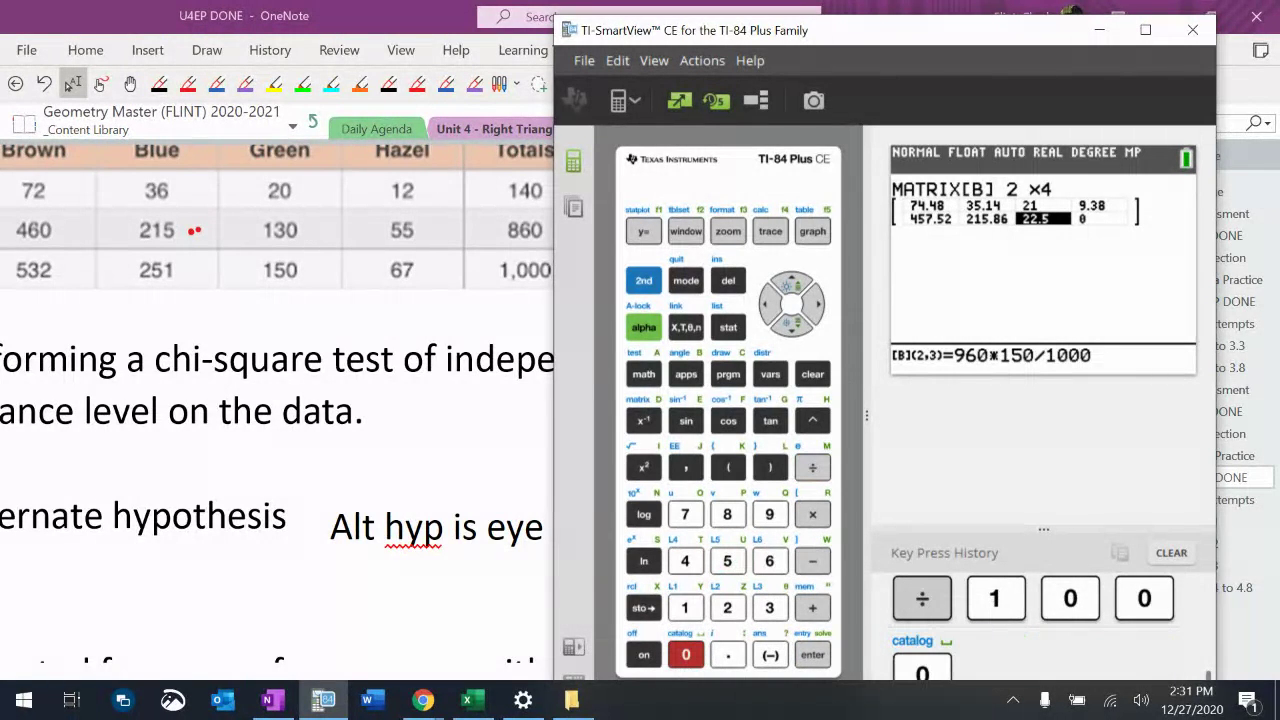
pyautogui.write('0')
pyautogui.press('Return')
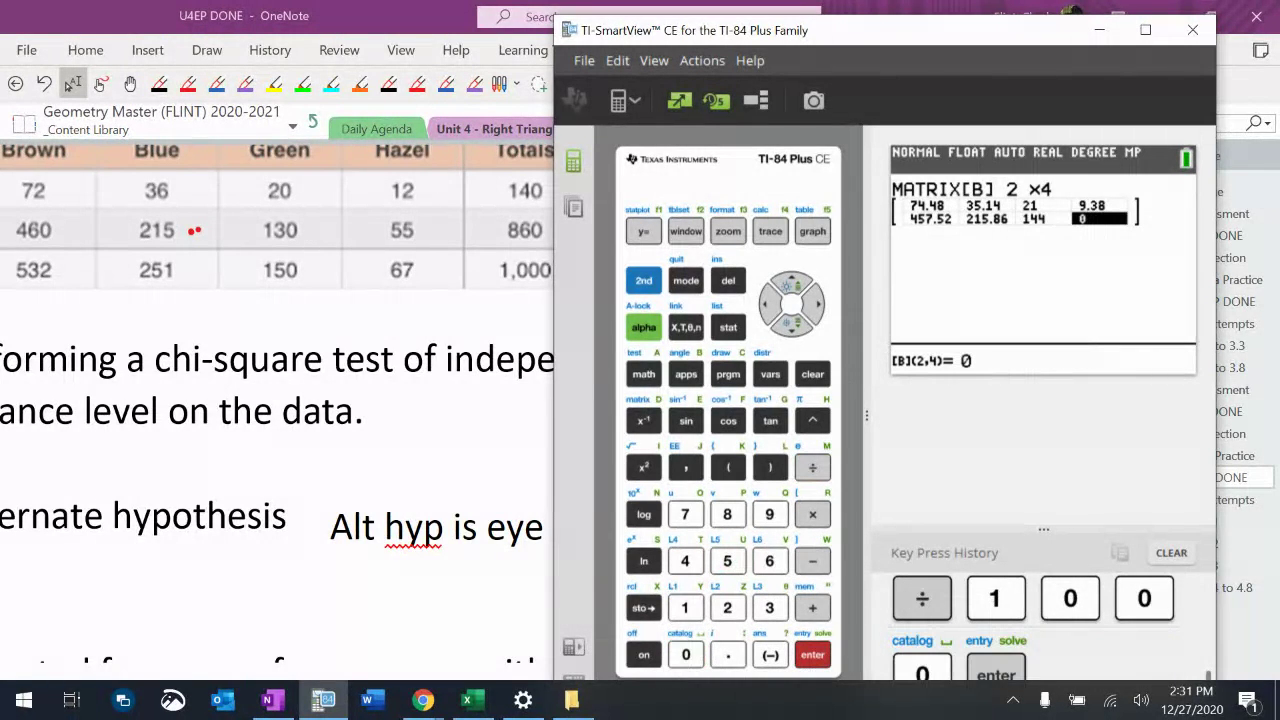
pyautogui.write('860*6')
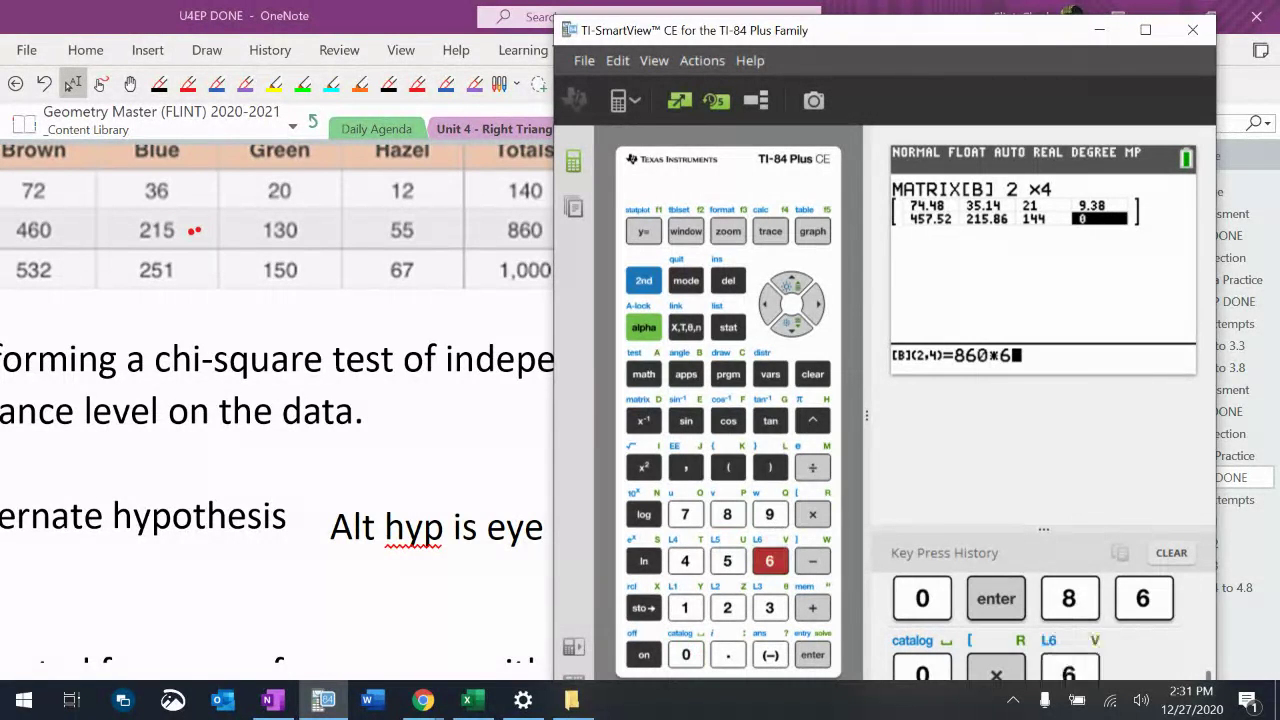
pyautogui.write('7/1000')
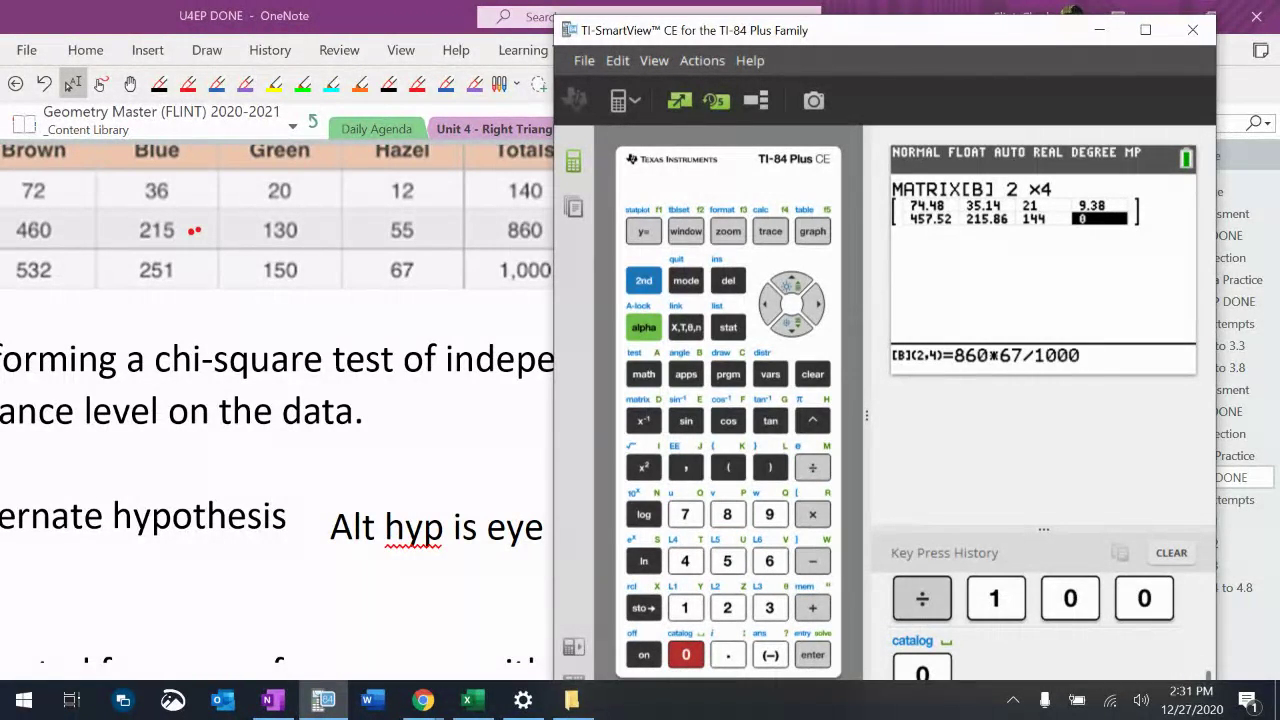
pyautogui.press('Return')
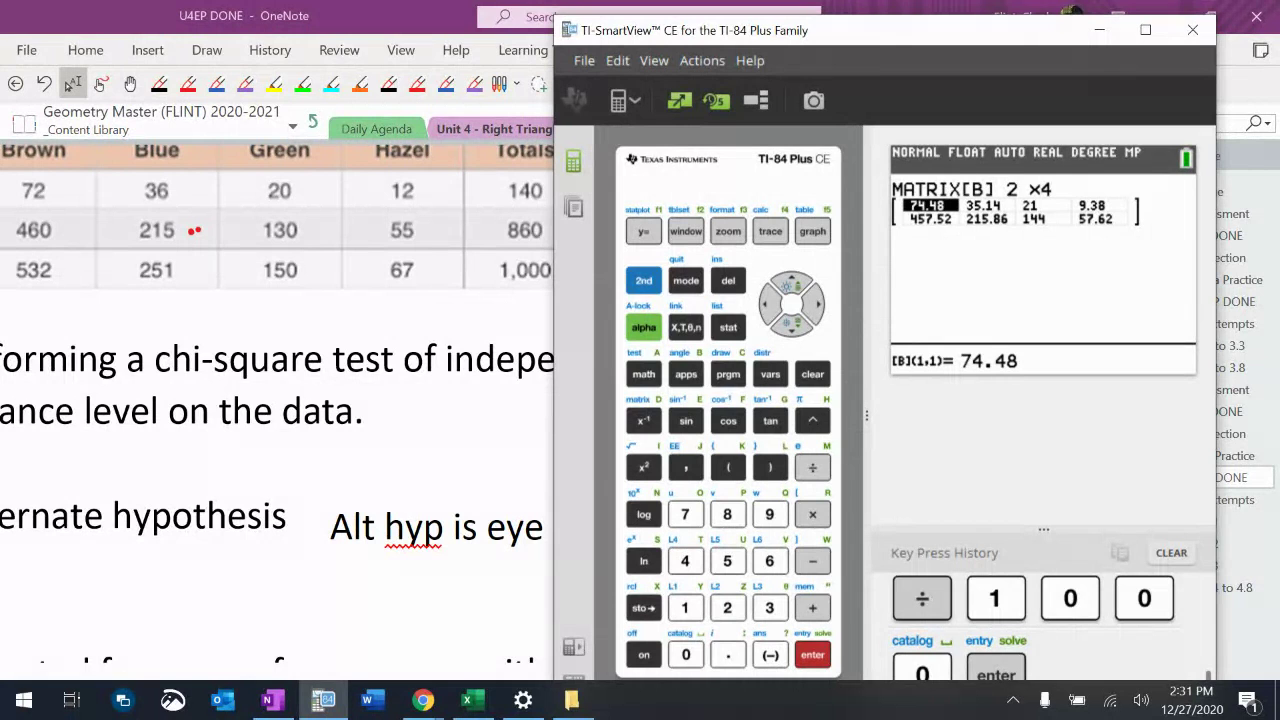
# - Calculate the χ²-Test with matrix [A] as observed and matrix [B] as expected
pyautogui.click(728, 327)
pyautogui.press('Left')
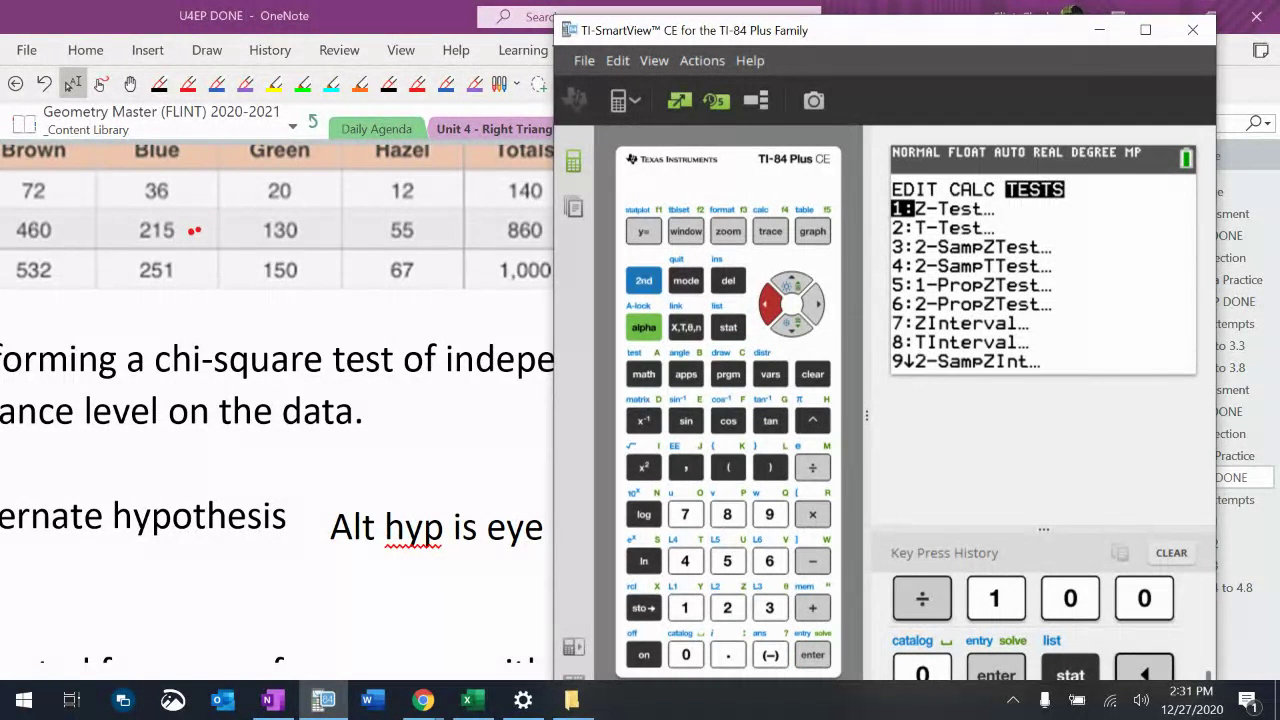
pyautogui.press('Up')
pyautogui.press('Up')
pyautogui.press('Up')
pyautogui.press('Up')
pyautogui.press('Up')
pyautogui.press('Up')
pyautogui.press('Up')
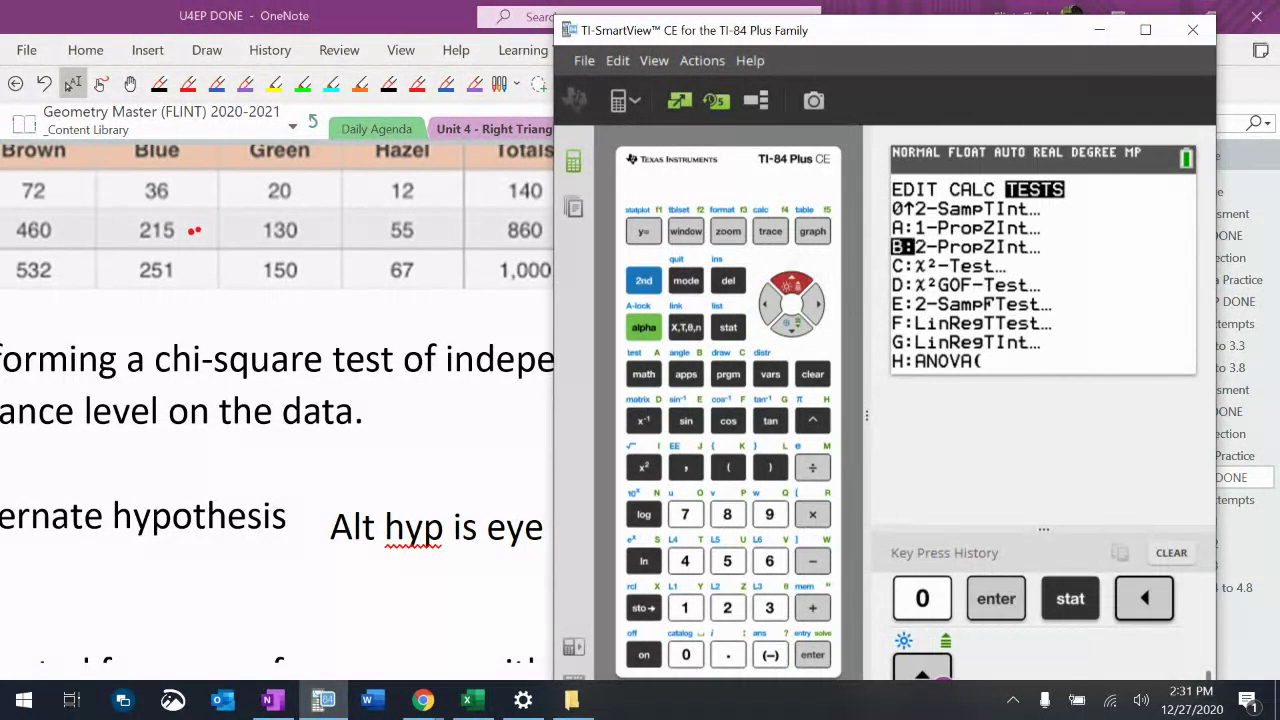
pyautogui.press('Down')
pyautogui.press('Return')
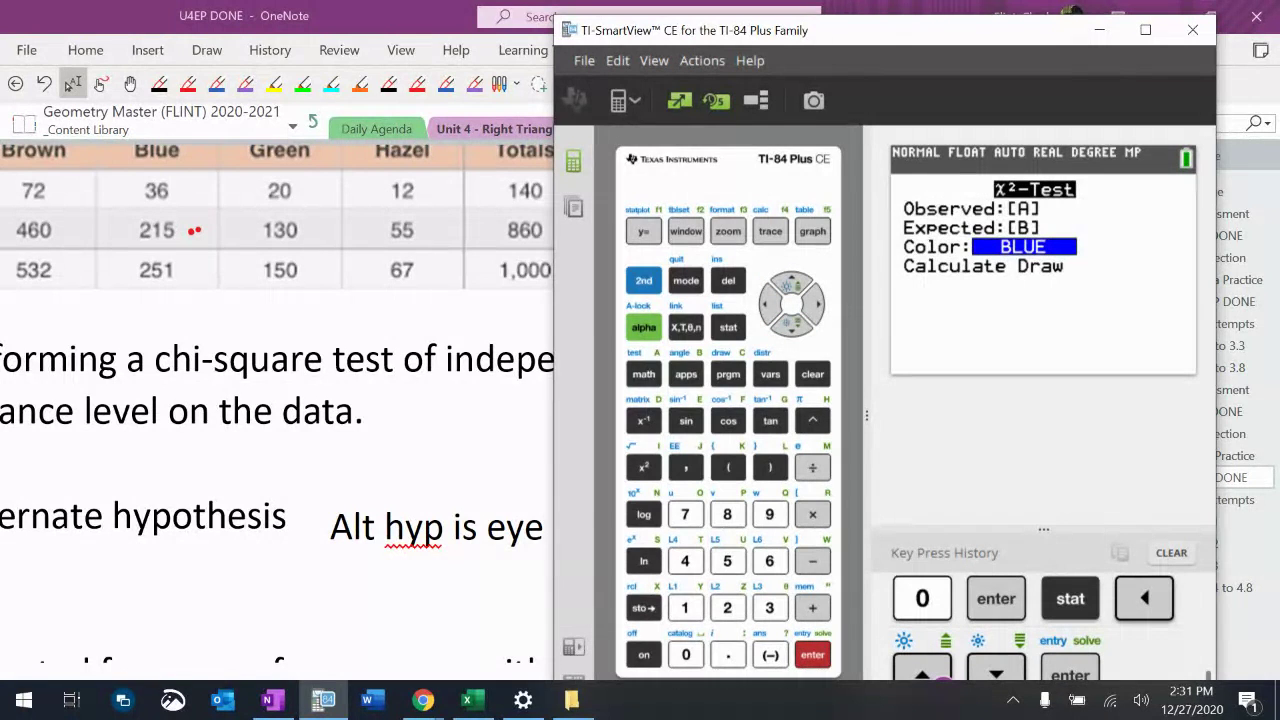
pyautogui.press('Down')
pyautogui.press('Down')
pyautogui.press('Return')
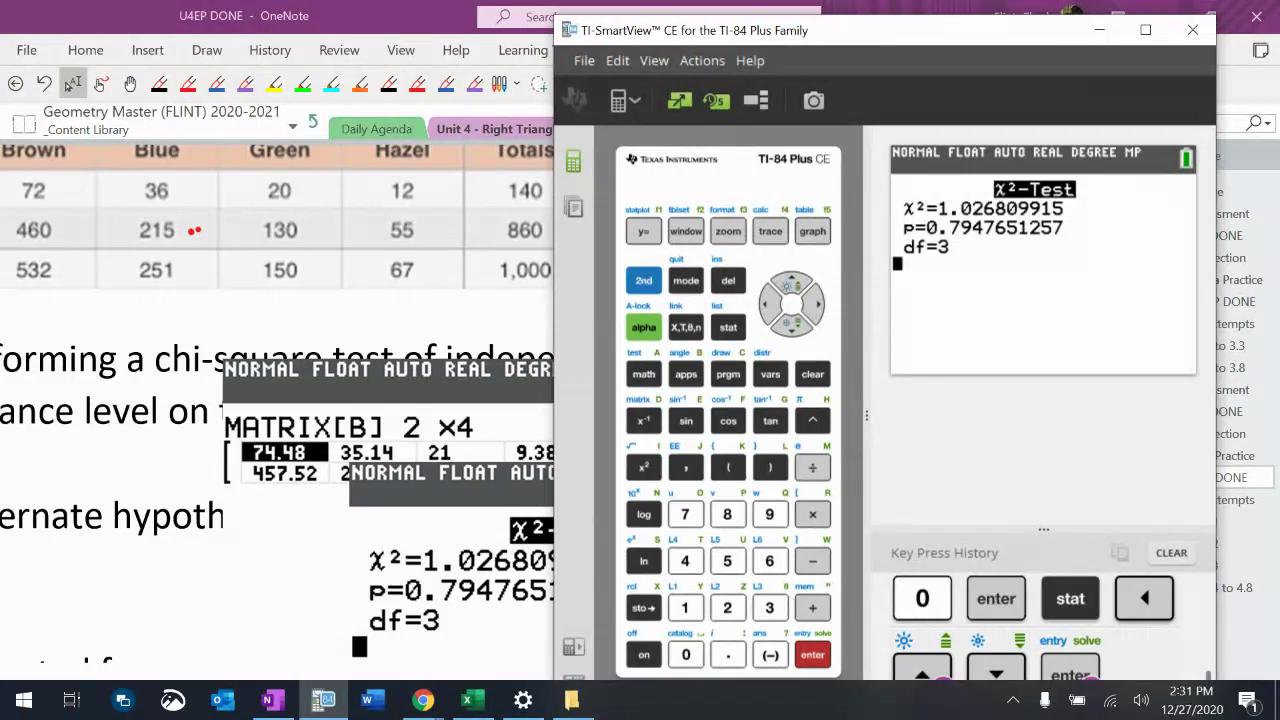
# - Switch to OneNote and move the χ²-Test result image below part d and the matrix [B] image beside the eye color table
pyautogui.hotkey('alt', 'Tab')
pyautogui.scroll(-5, 640, 400)
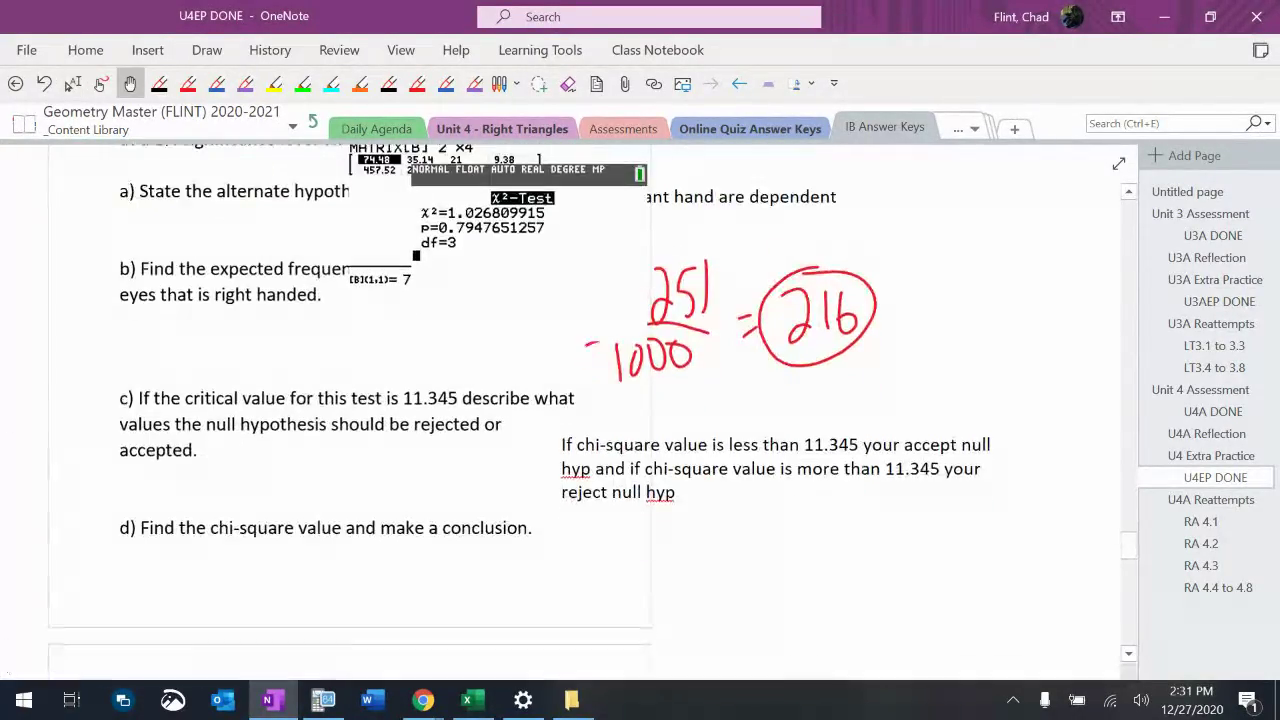
pyautogui.scroll(-5, 640, 360)
pyautogui.click(345, 235)
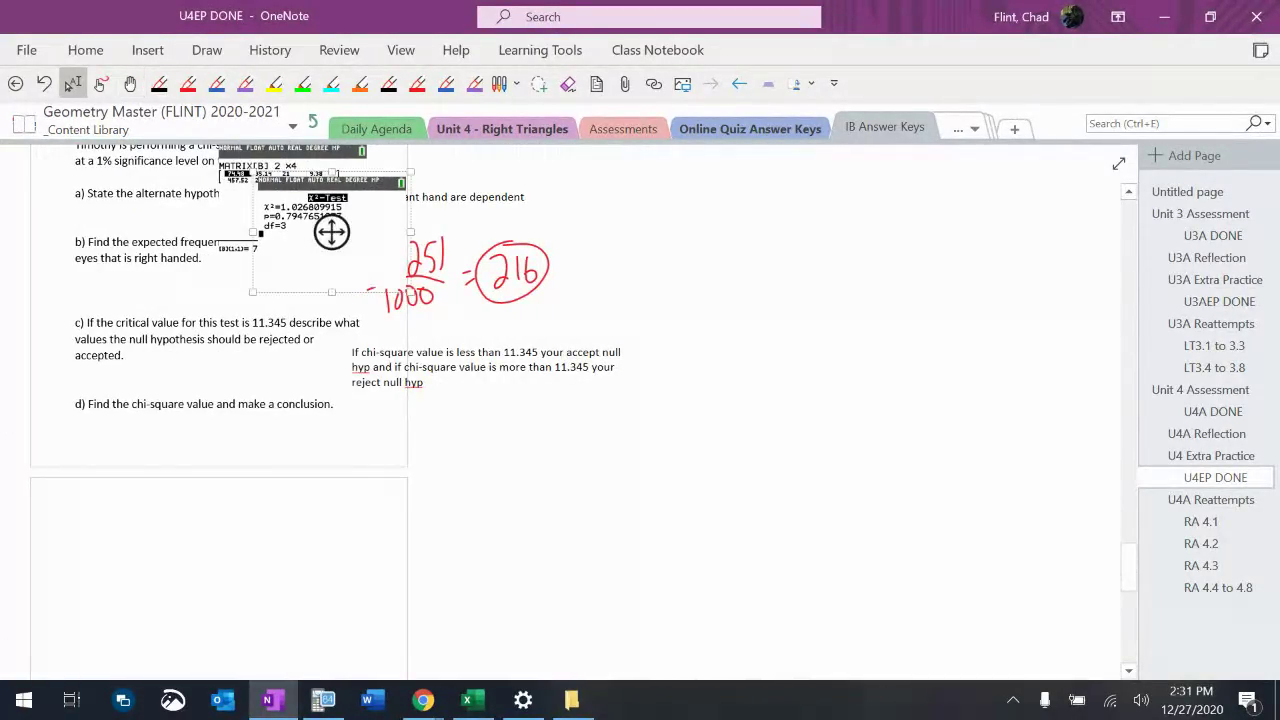
pyautogui.moveTo(332, 232); pyautogui.dragTo(237, 511)
pyautogui.scroll(2, 585, 412)
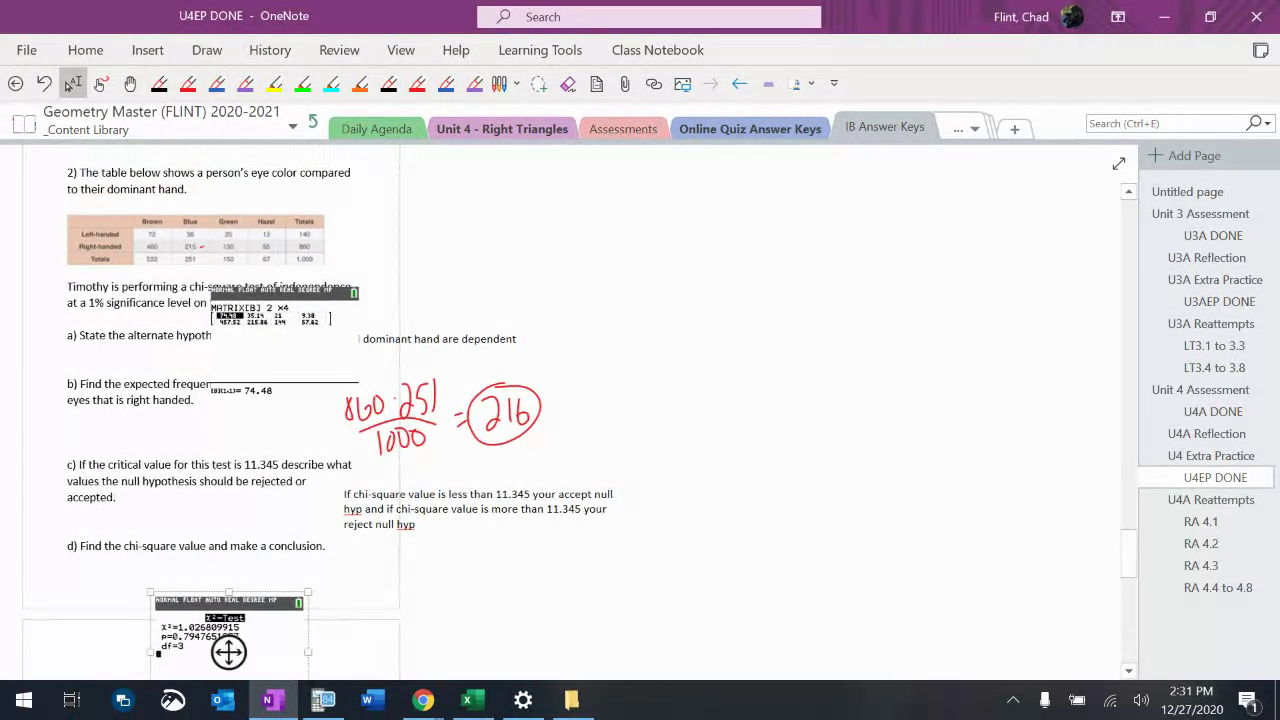
pyautogui.moveTo(286, 337); pyautogui.dragTo(450, 231)
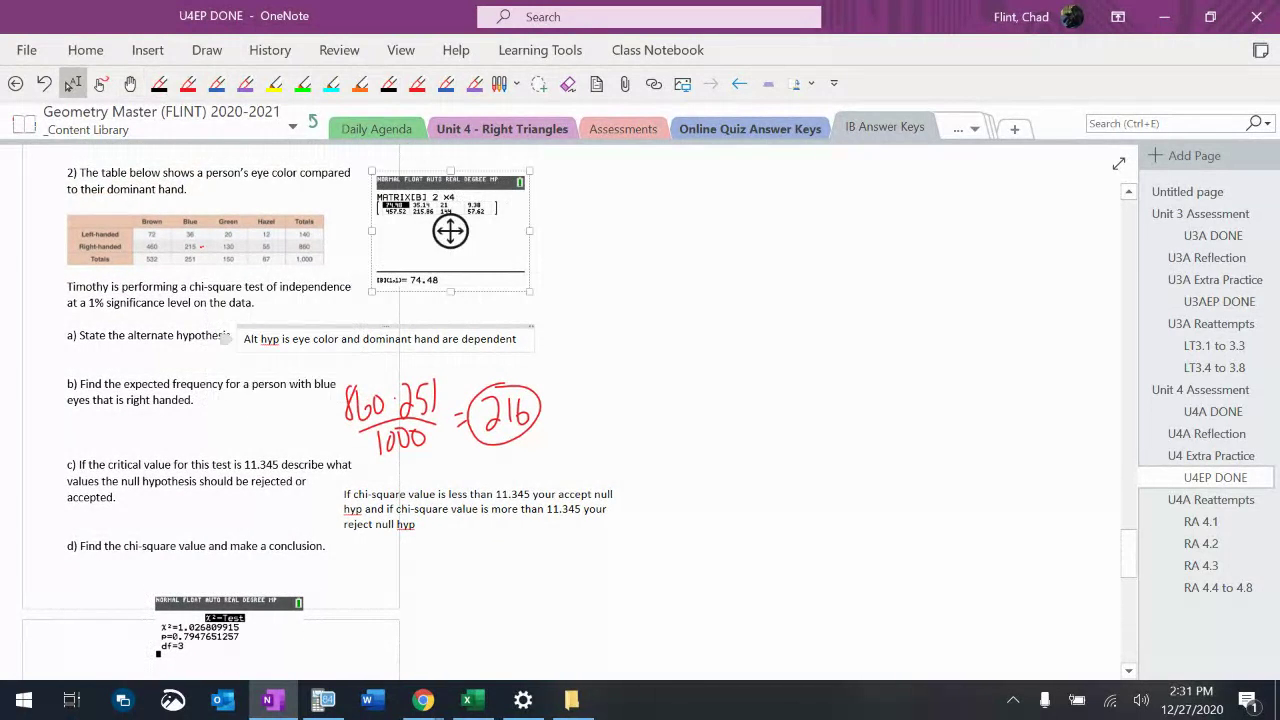
# - Start the part d conclusion in a new text box beside the χ²-Test image: "1.03 is less than 11.345 so accept the null hyp"
pyautogui.scroll(-3, 763, 309)
pyautogui.scroll(4, 763, 309)
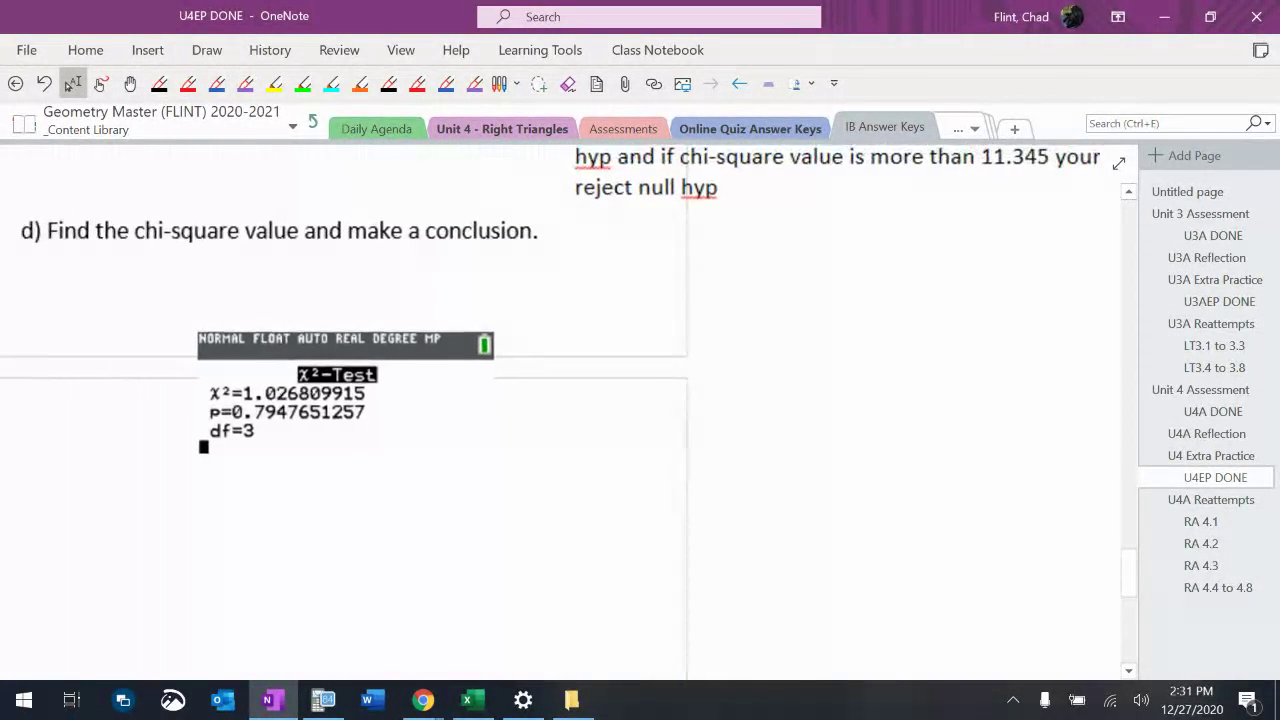
pyautogui.scroll(1, 560, 412)
pyautogui.scroll(1, 560, 412)
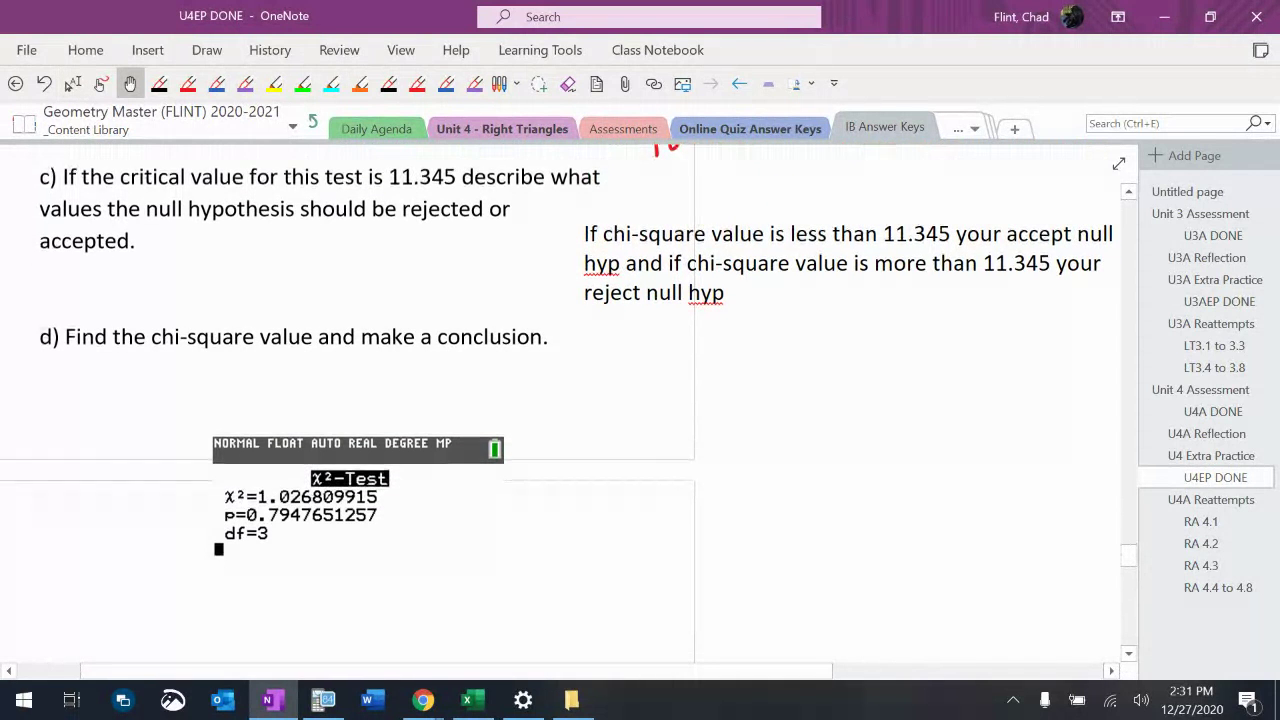
pyautogui.click(642, 398)
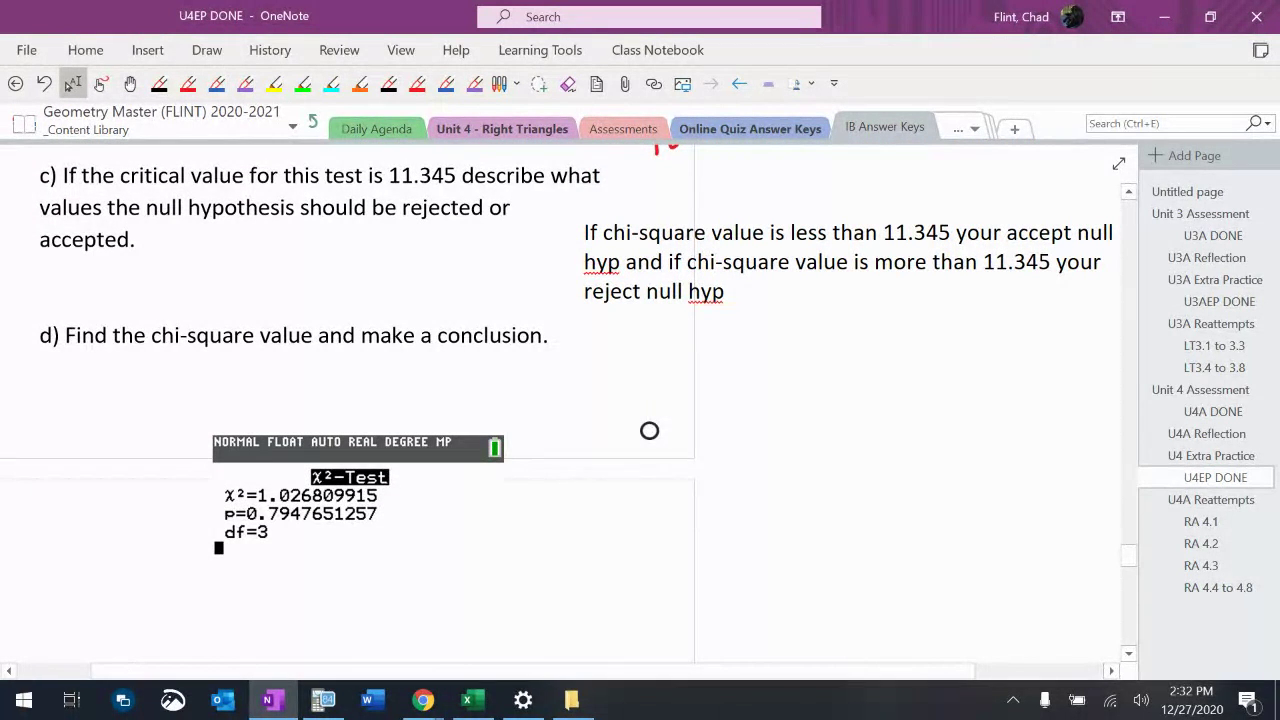
pyautogui.click(650, 407)
pyautogui.write('1.o')
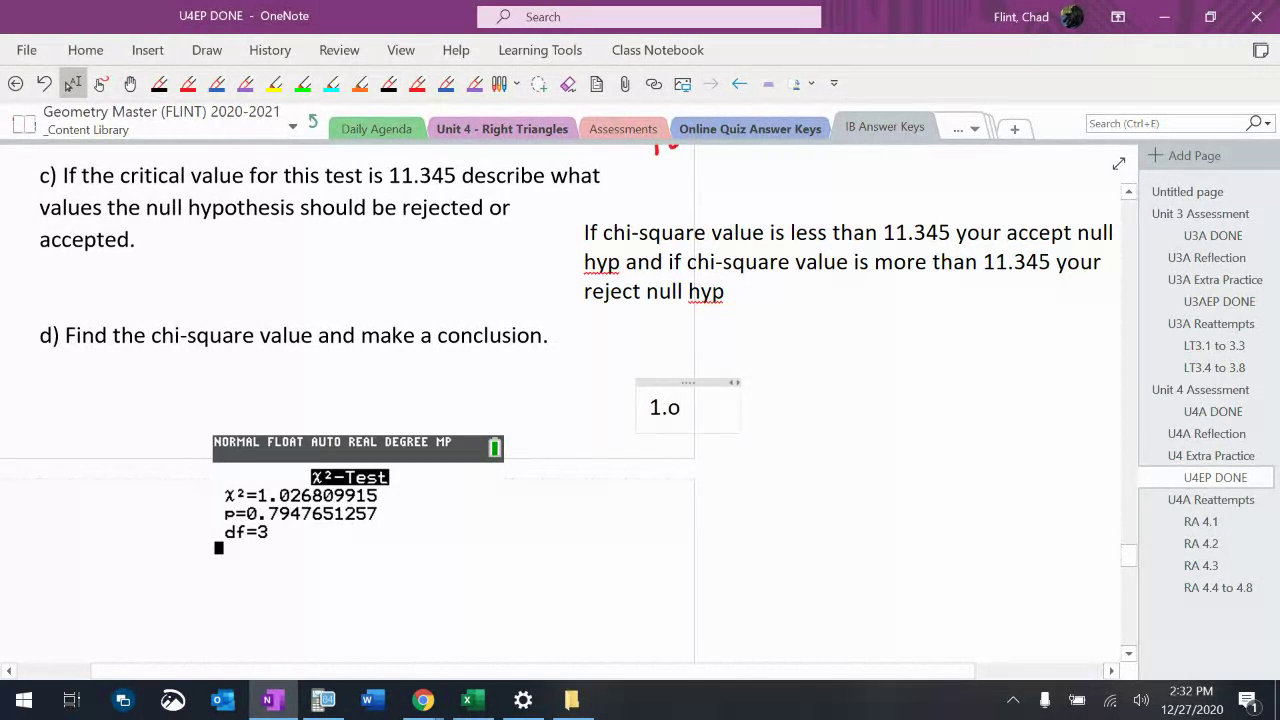
pyautogui.write('3 is less than')
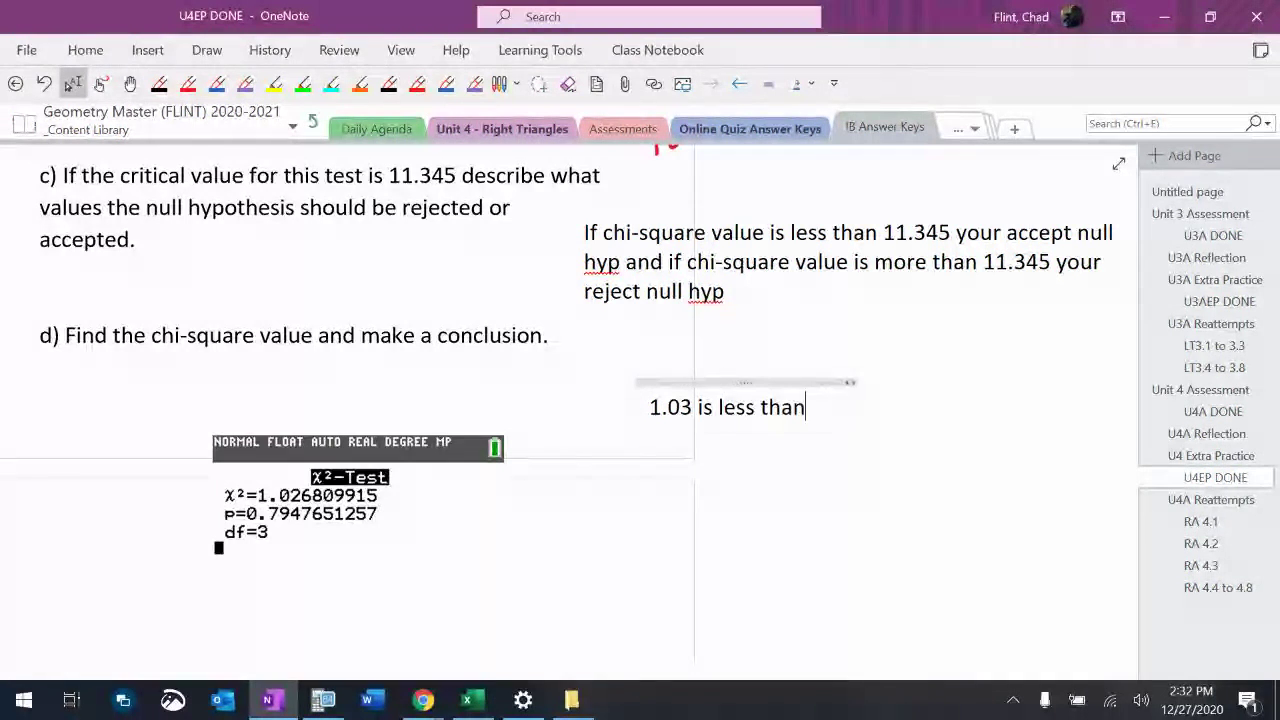
pyautogui.write(' 11.345 so')
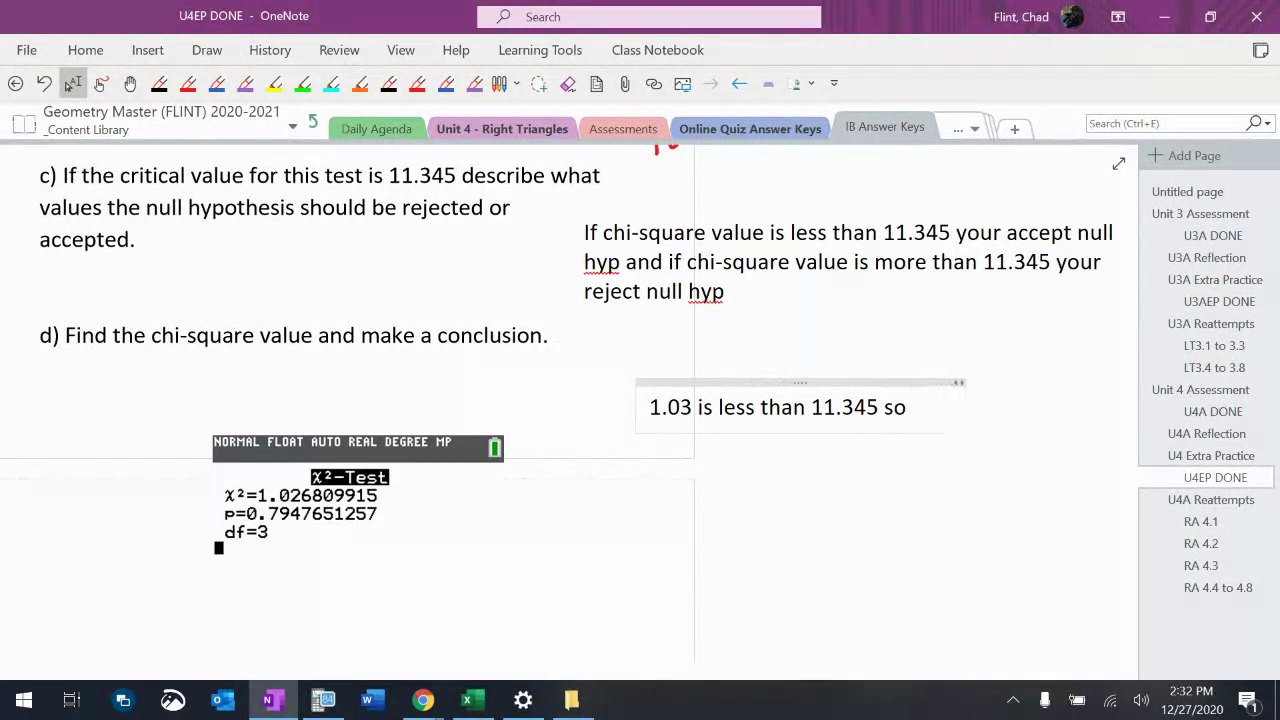
pyautogui.write(' accept the')
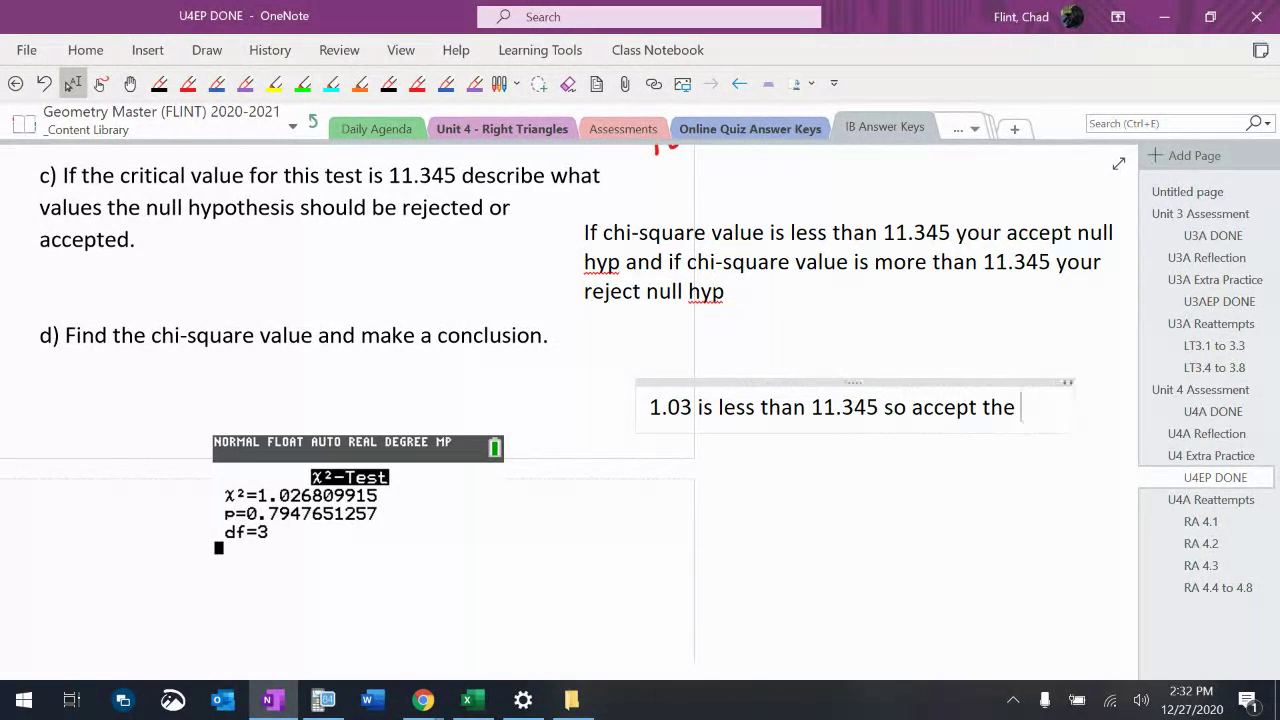
pyautogui.write(' null hyp mean')
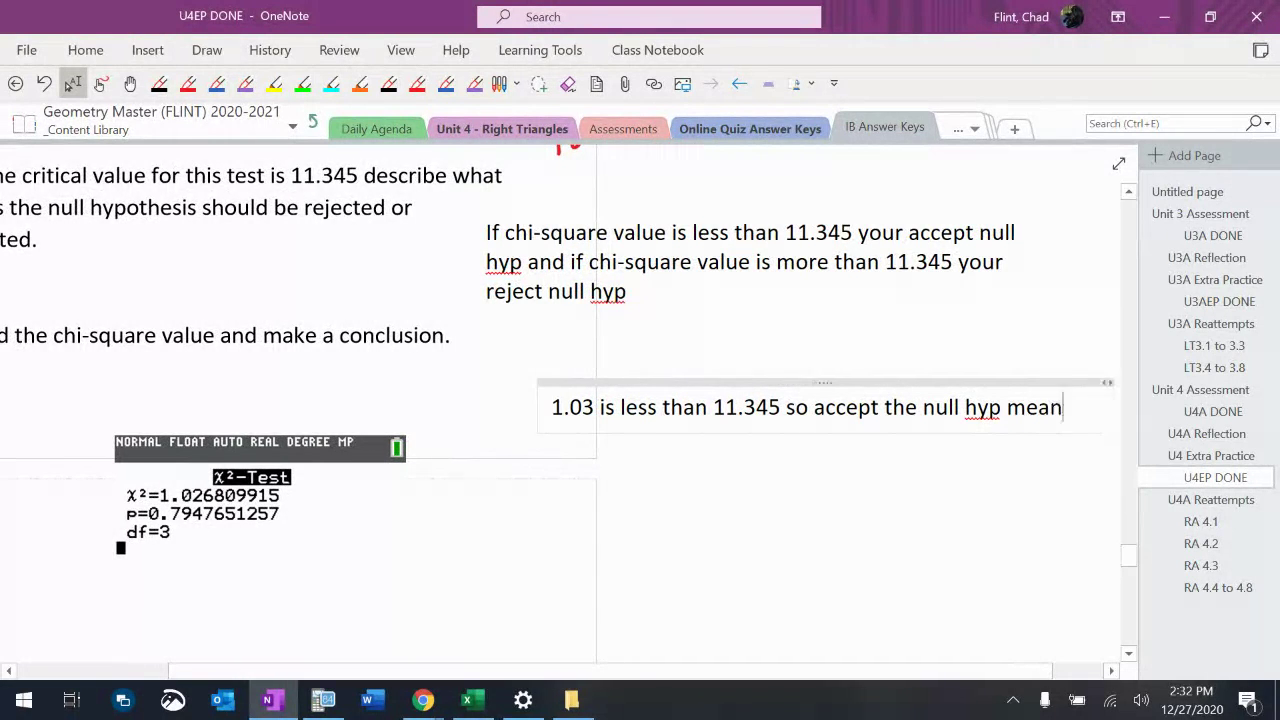
pyautogui.write('ing ee')
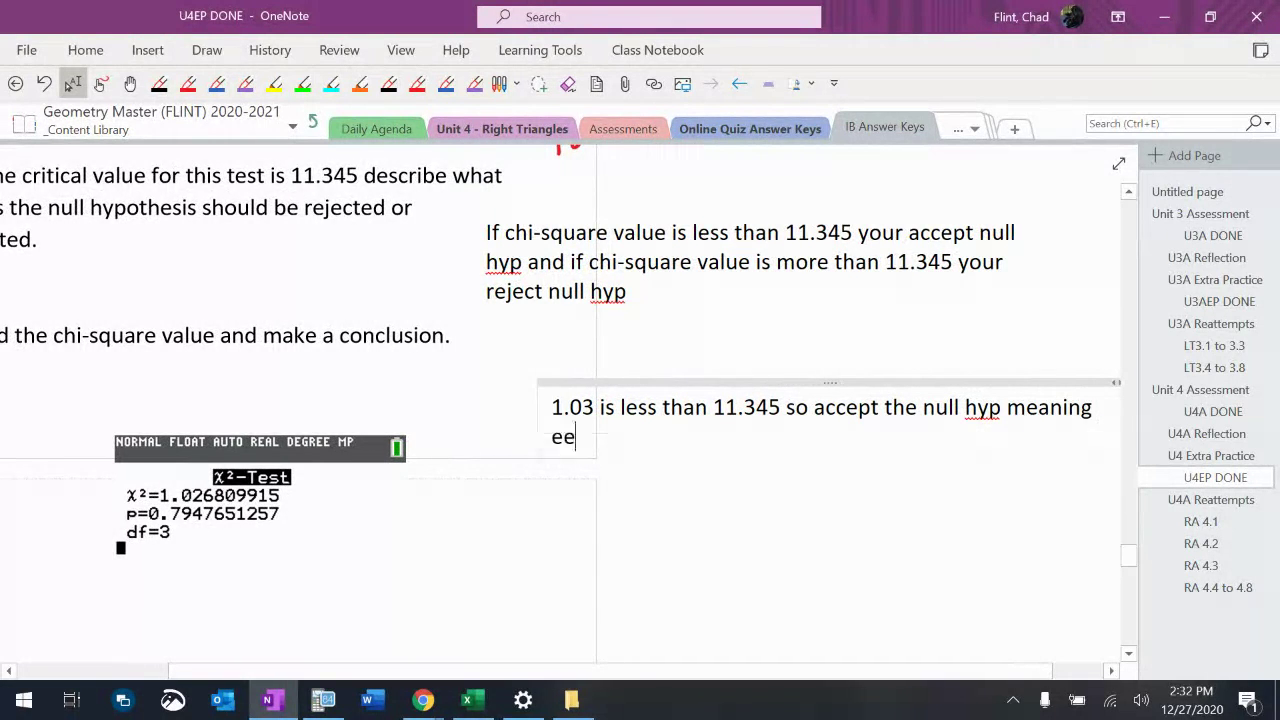
pyautogui.write('ye color and do')
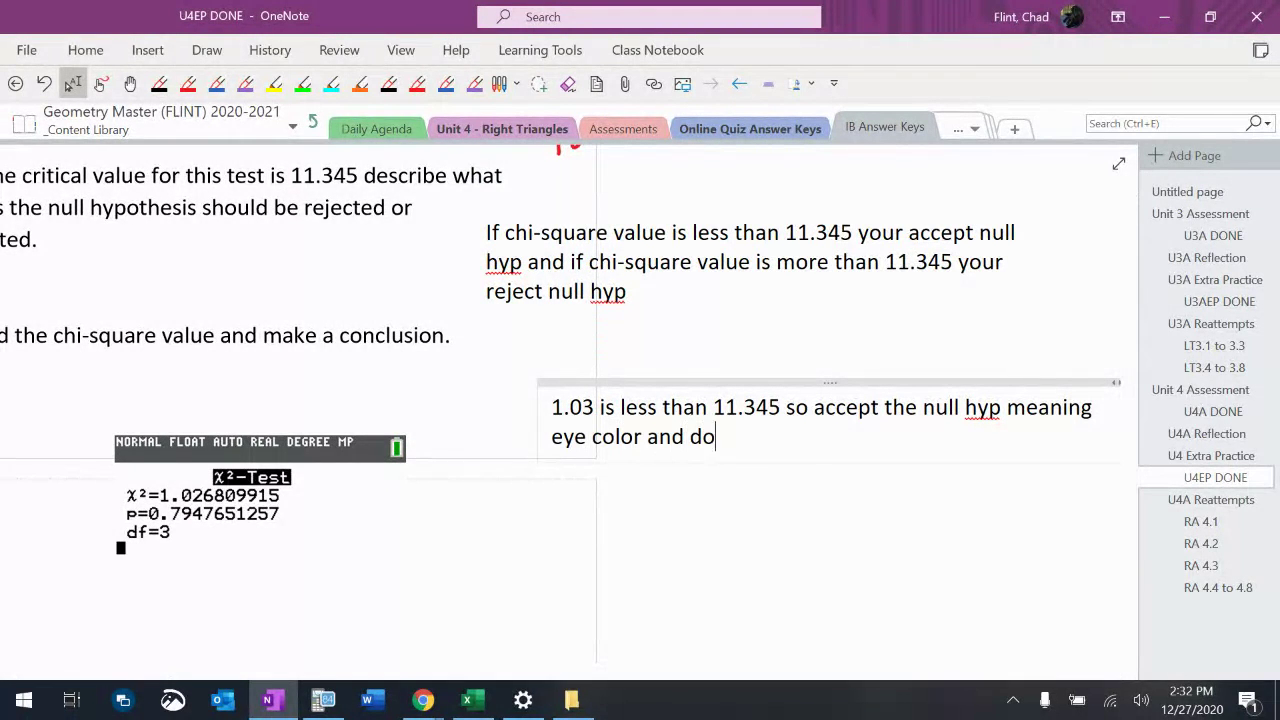
# - Continue the part d conclusion with "meaning eye color and dominant hand are independent"
pyautogui.press('BackSpace')
pyautogui.press('BackSpace')
pyautogui.press('BackSpace')
pyautogui.press('BackSpace')
pyautogui.write('hand ar ')
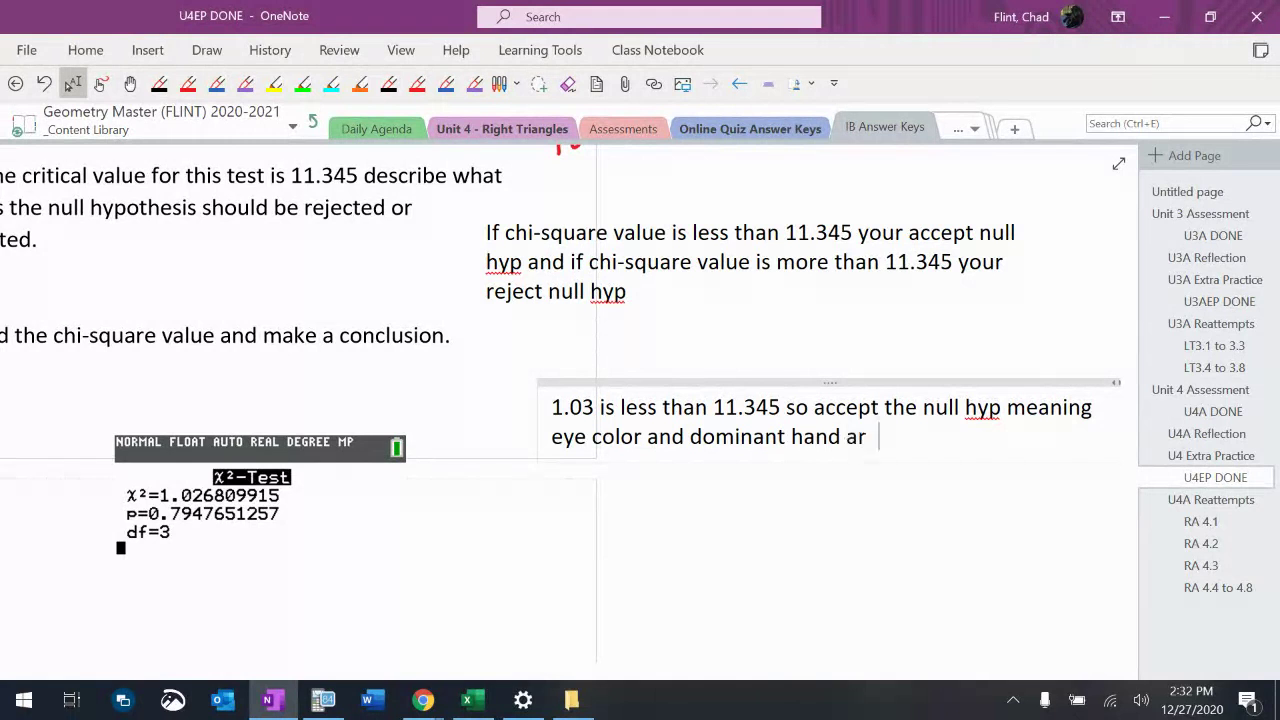
pyautogui.write(' independent')
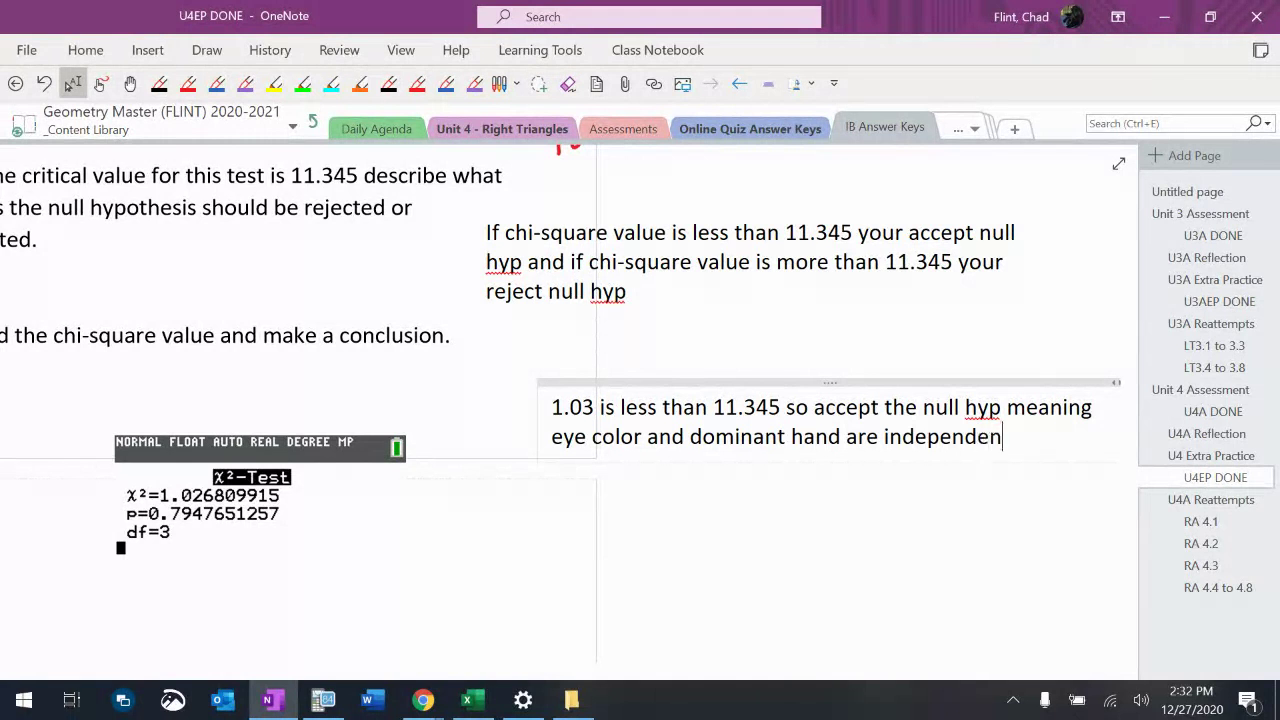